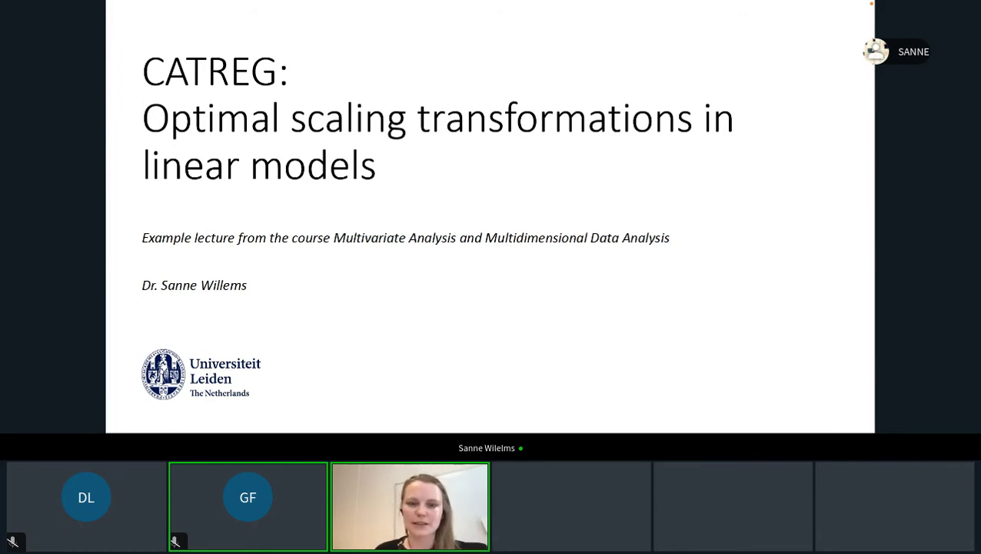
click(571, 173)
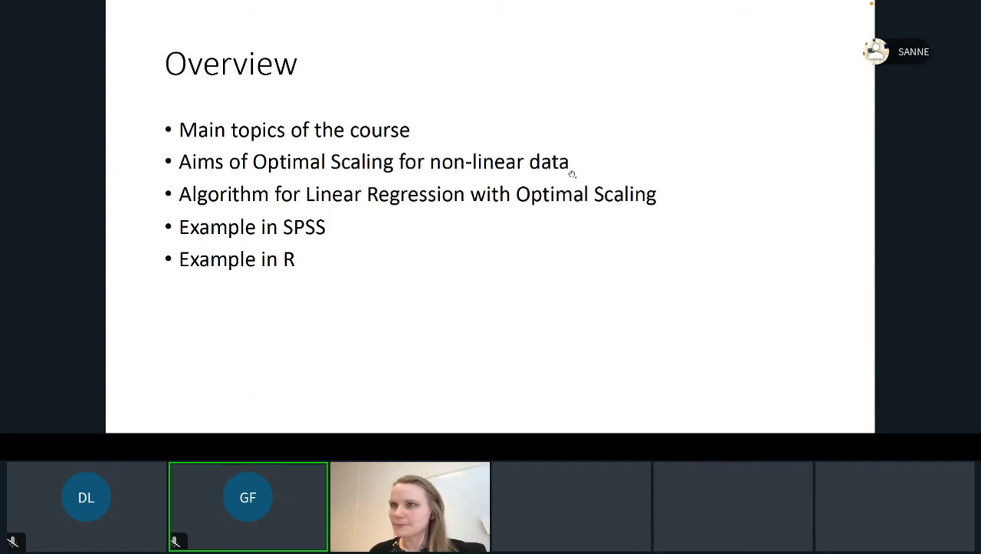
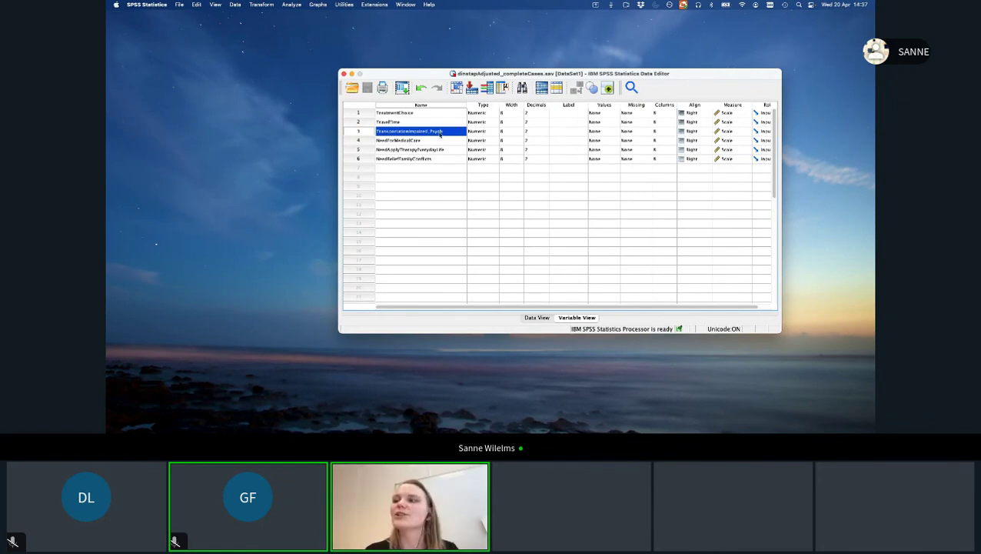
Run a Frequencies analysis on all six variables with bar charts showing frequencies and no frequency tables.
key(Up)
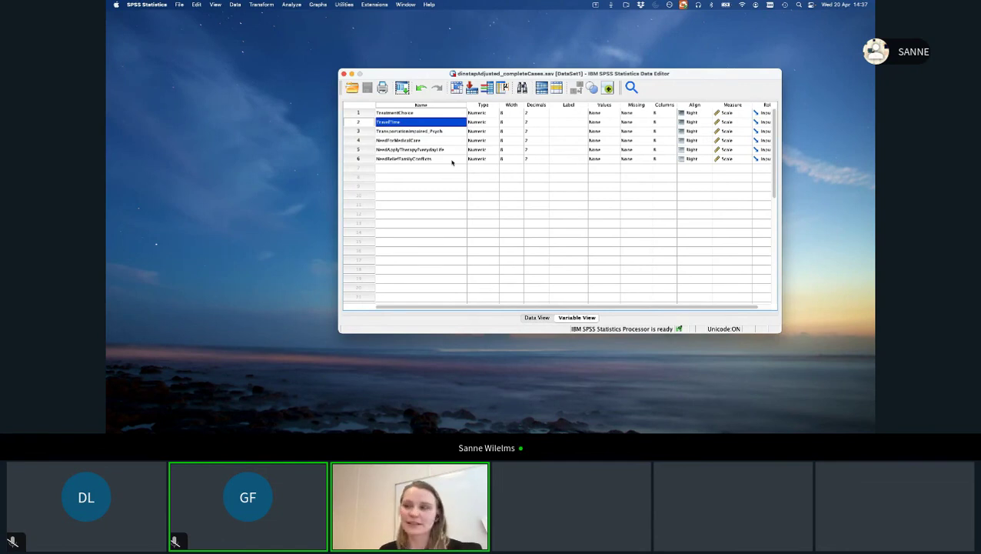
click(291, 5)
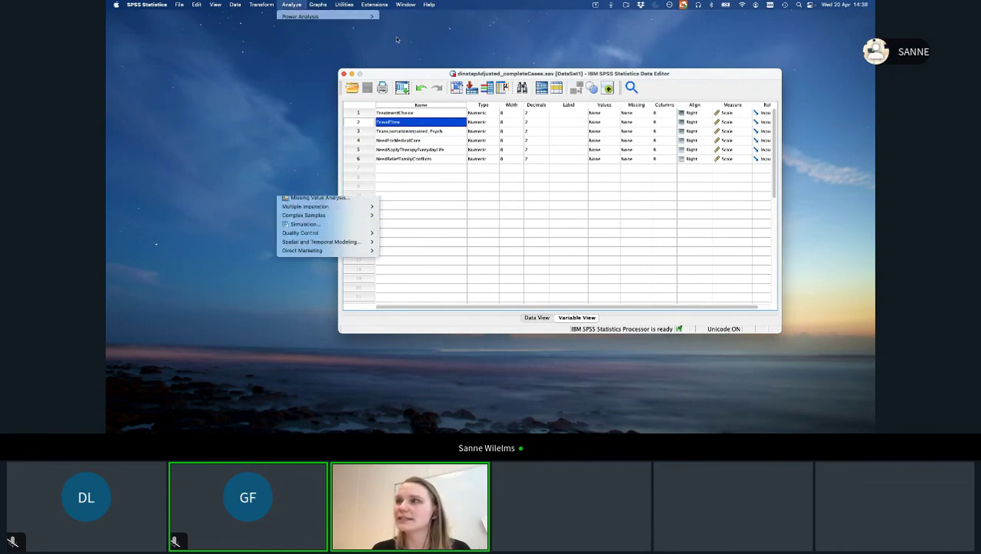
click(397, 40)
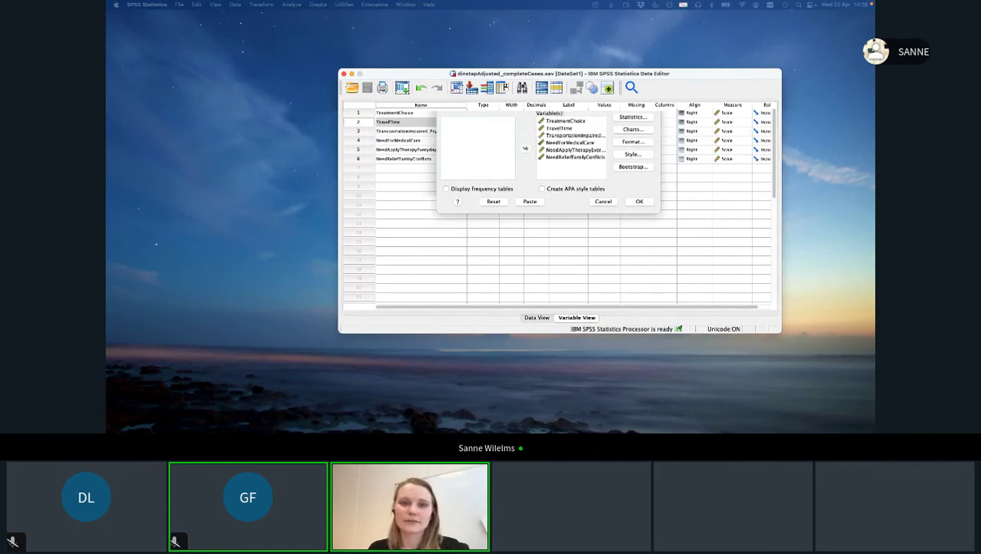
click(632, 129)
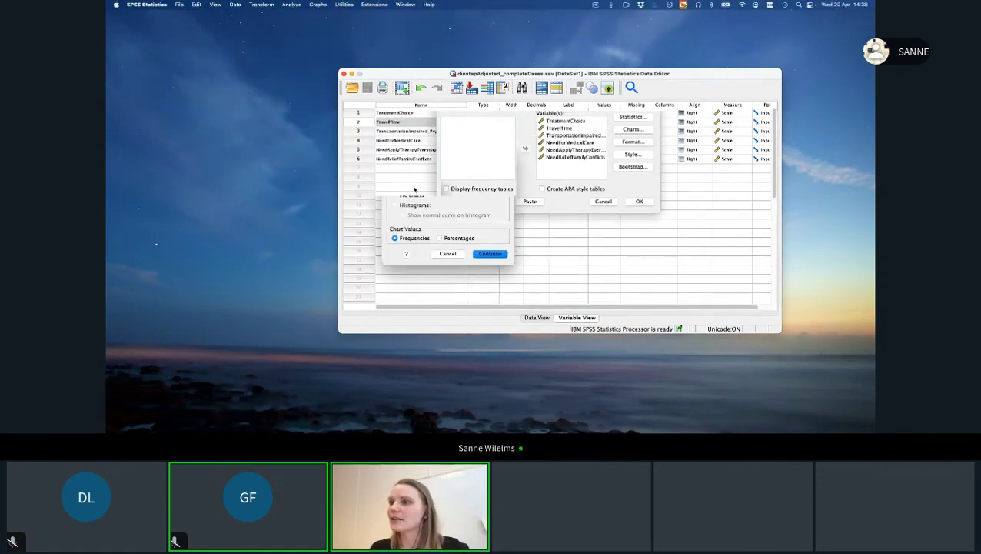
click(482, 254)
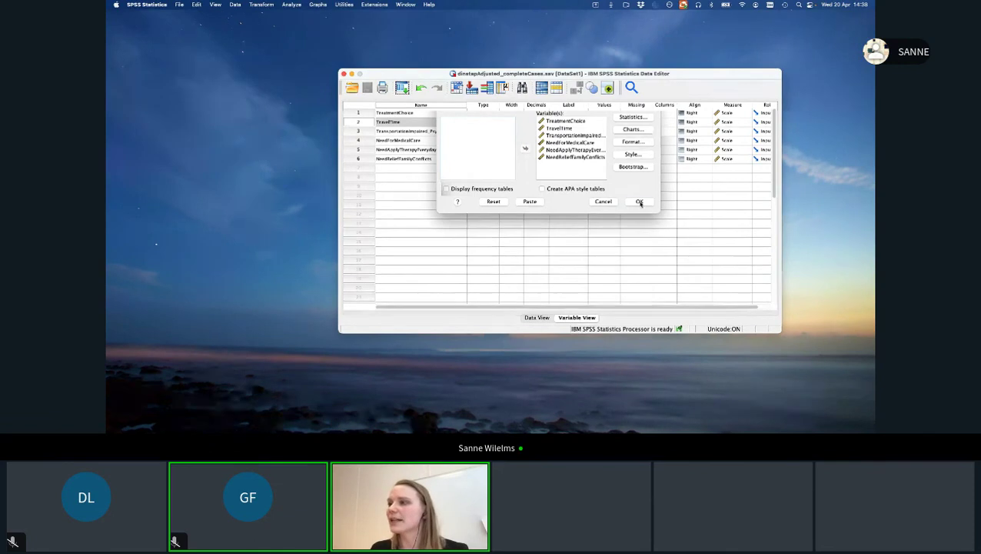
click(640, 201)
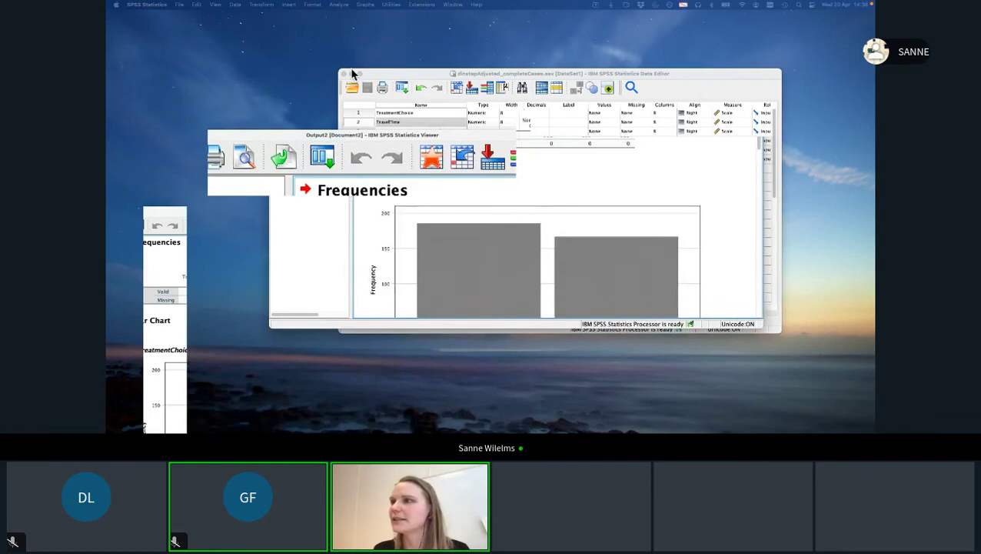
Examine the frequency bar charts of all six variables from TreatmentChoice to NeedReliefFamilyConflicts, revisiting TravelTime and TransportationImpaired_Psych.
scroll(440, 171, down, 5)
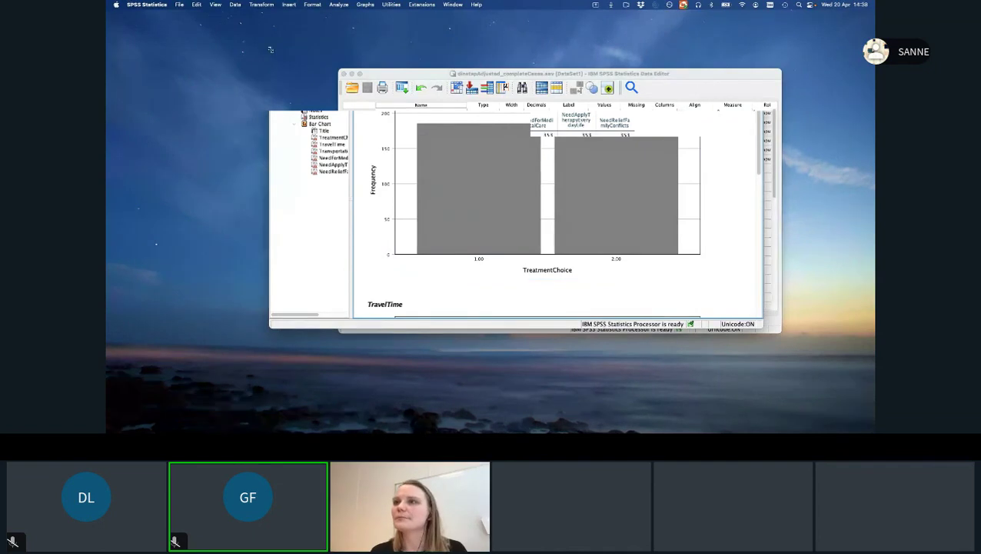
scroll(461, 254, down, 5)
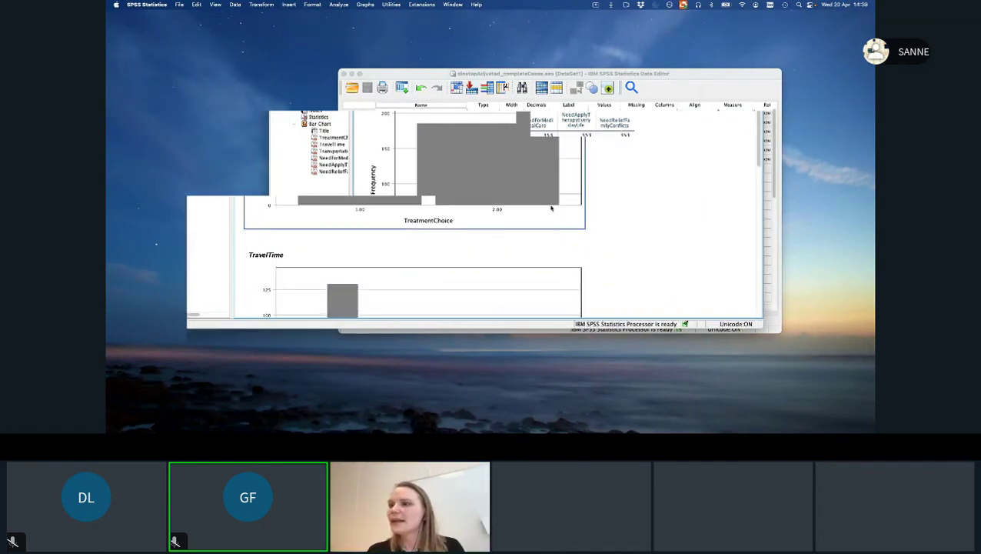
scroll(578, 217, down, 3)
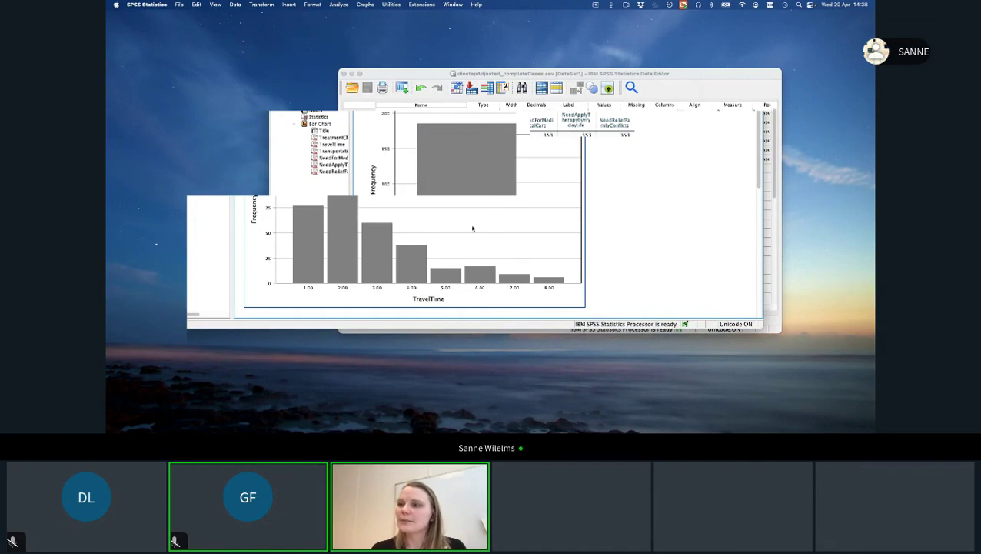
scroll(385, 248, down, 2)
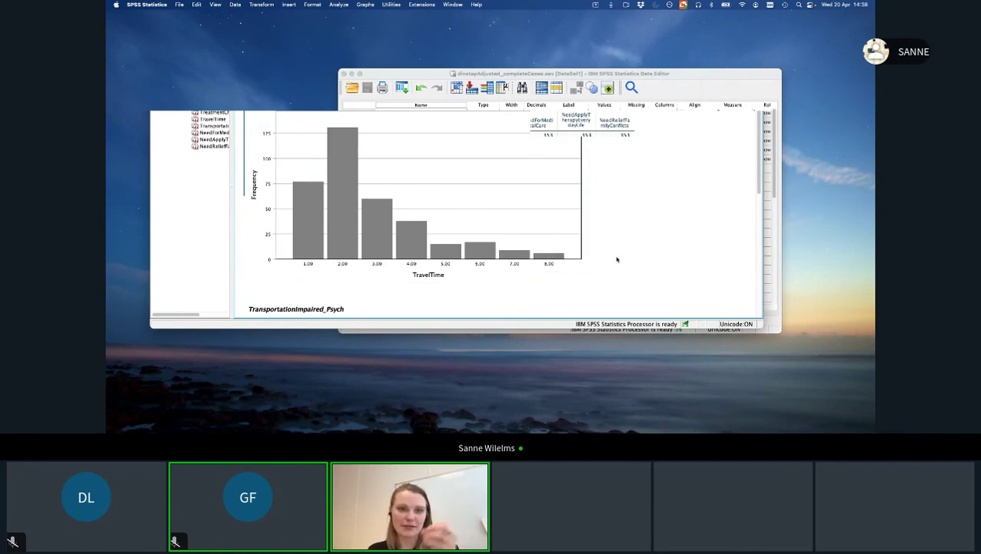
scroll(616, 259, down, 5)
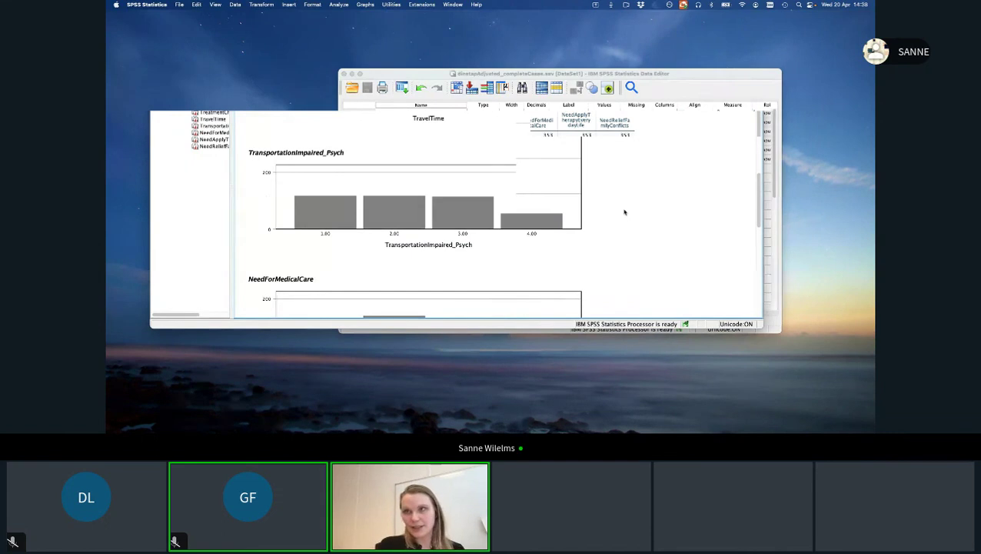
click(547, 198)
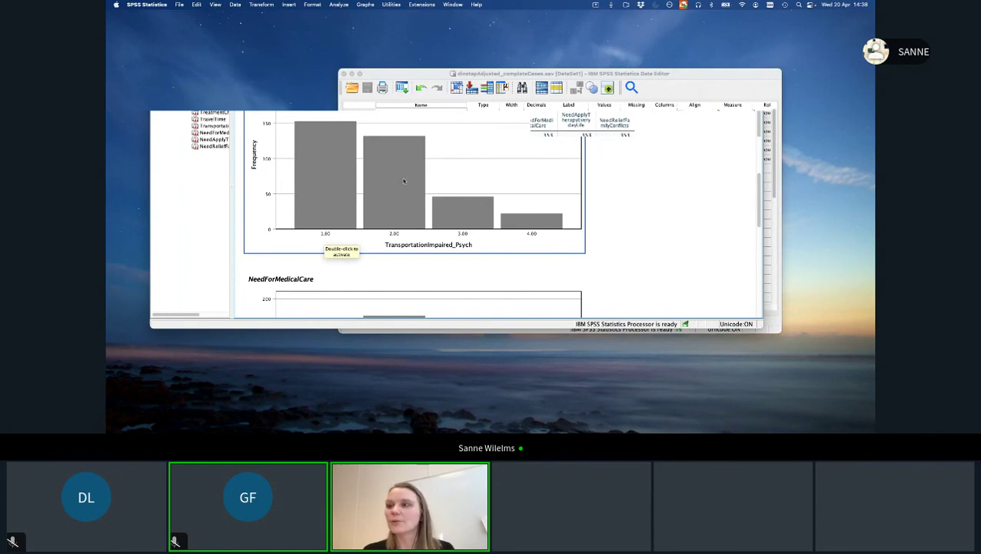
scroll(670, 207, down, 5)
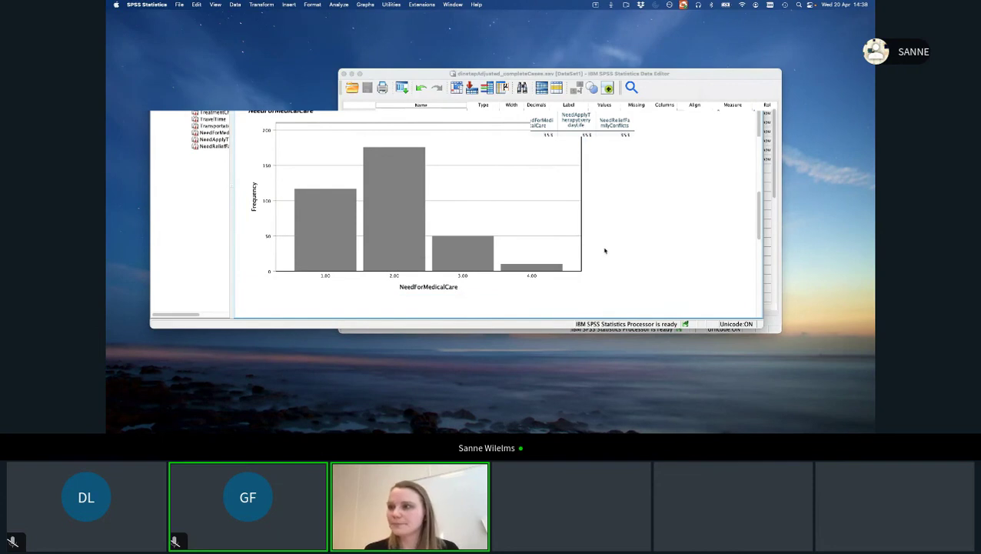
scroll(609, 251, down, 3)
scroll(608, 251, down, 3)
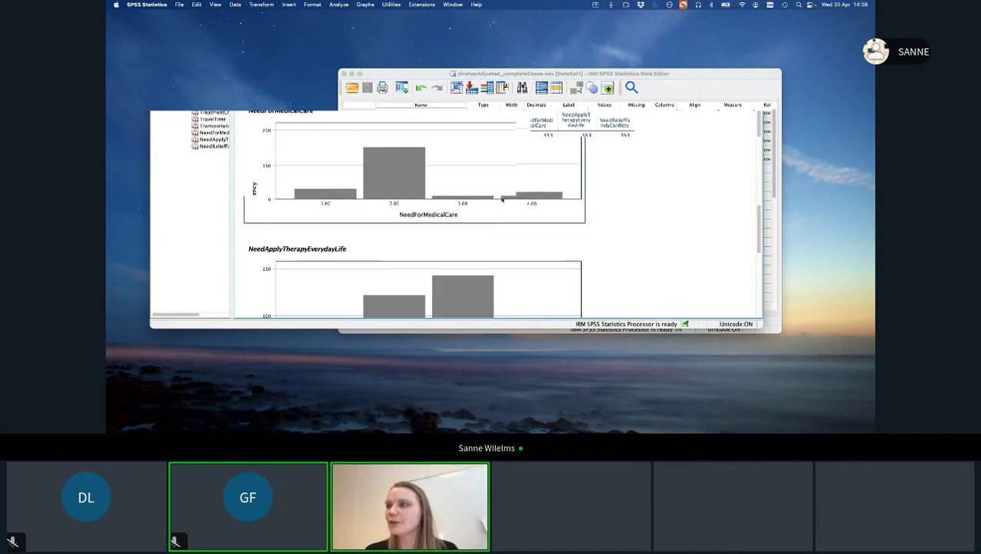
scroll(608, 197, down, 8)
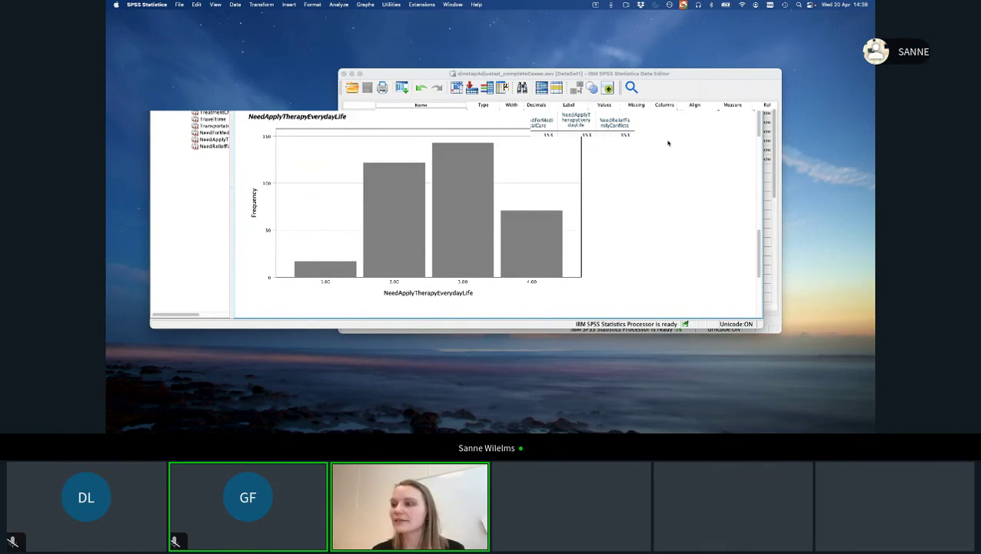
click(432, 141)
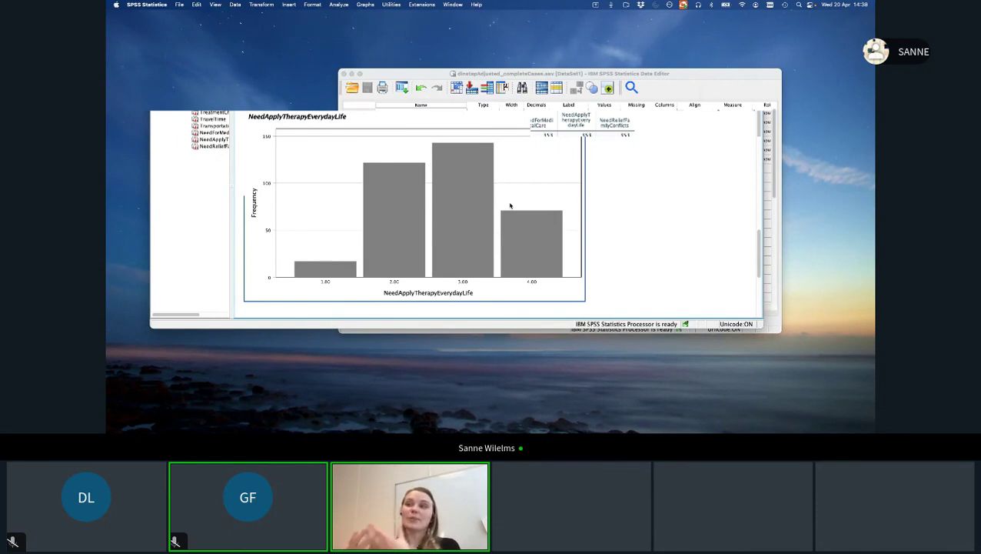
scroll(511, 210, down, 5)
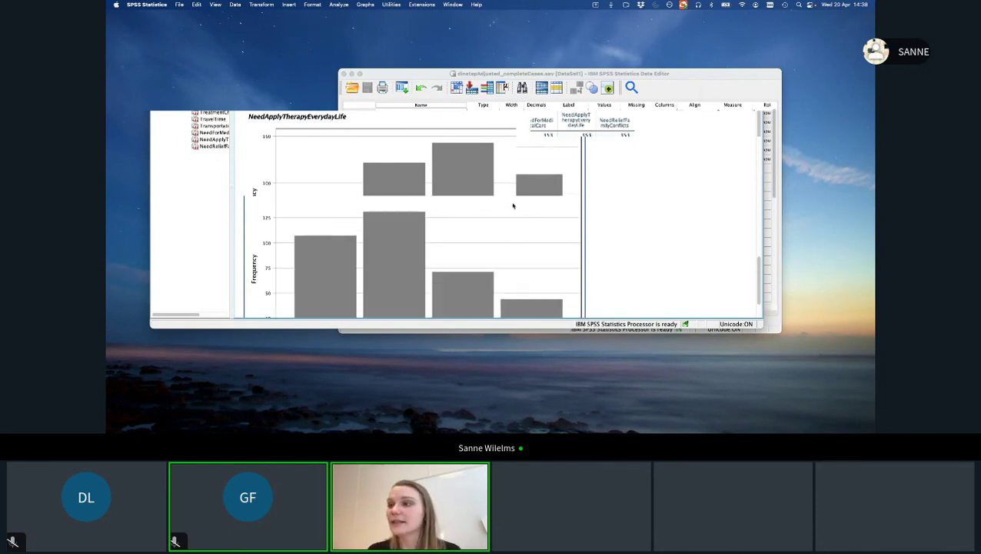
scroll(608, 210, down, 2)
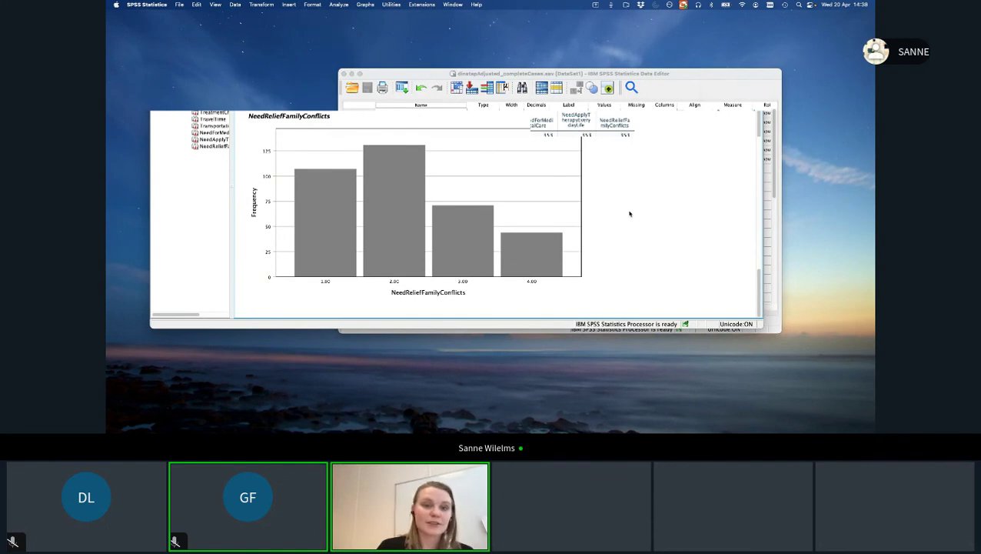
click(323, 217)
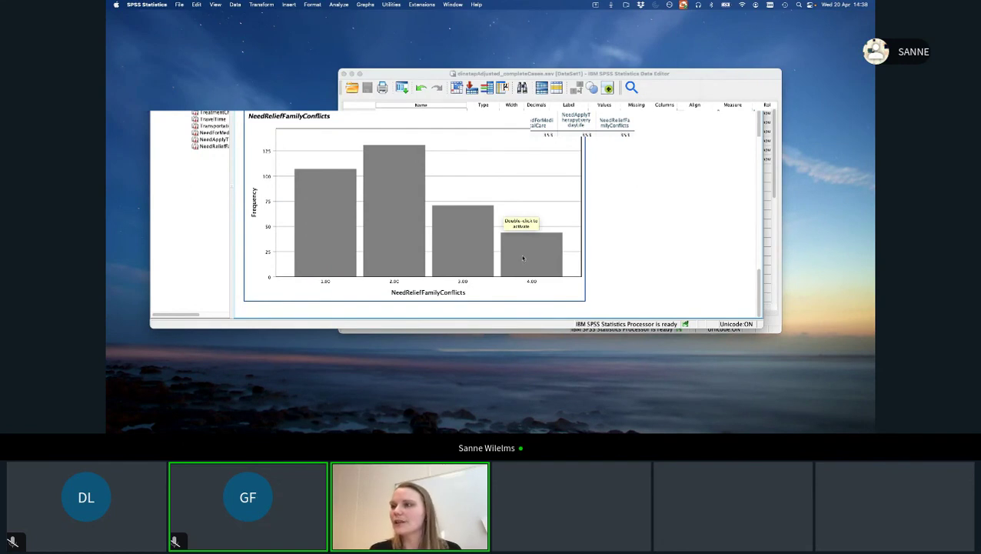
scroll(522, 258, up, 5)
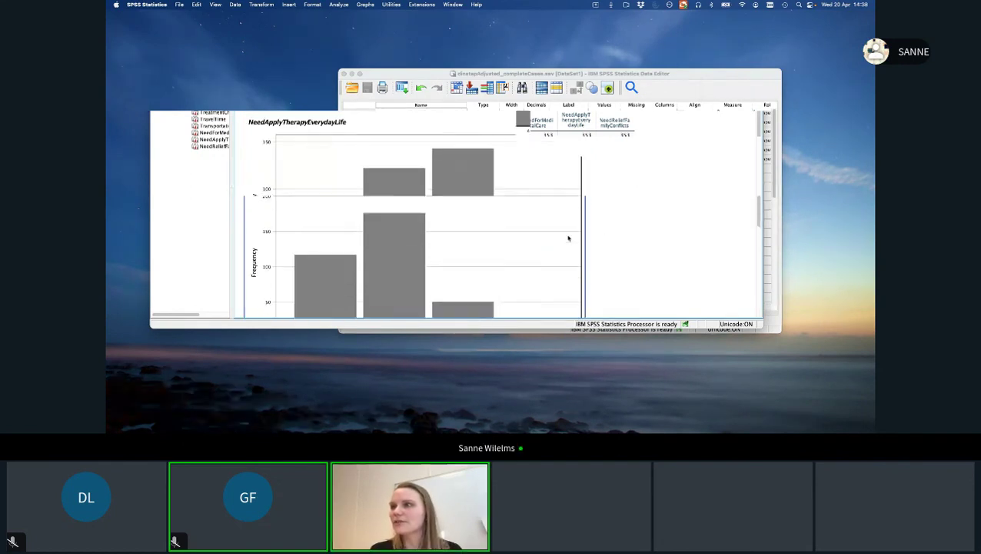
scroll(568, 238, up, 5)
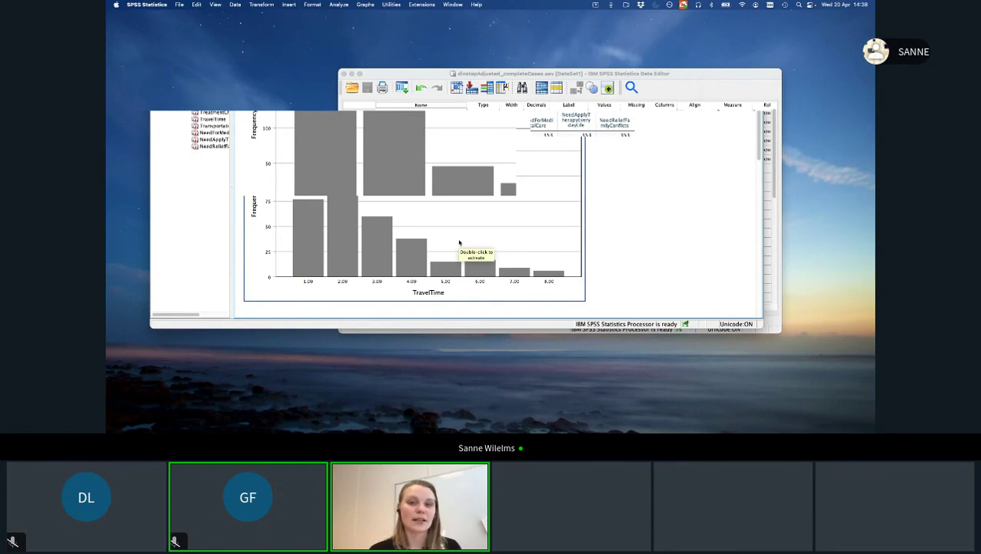
scroll(459, 243, down, 10)
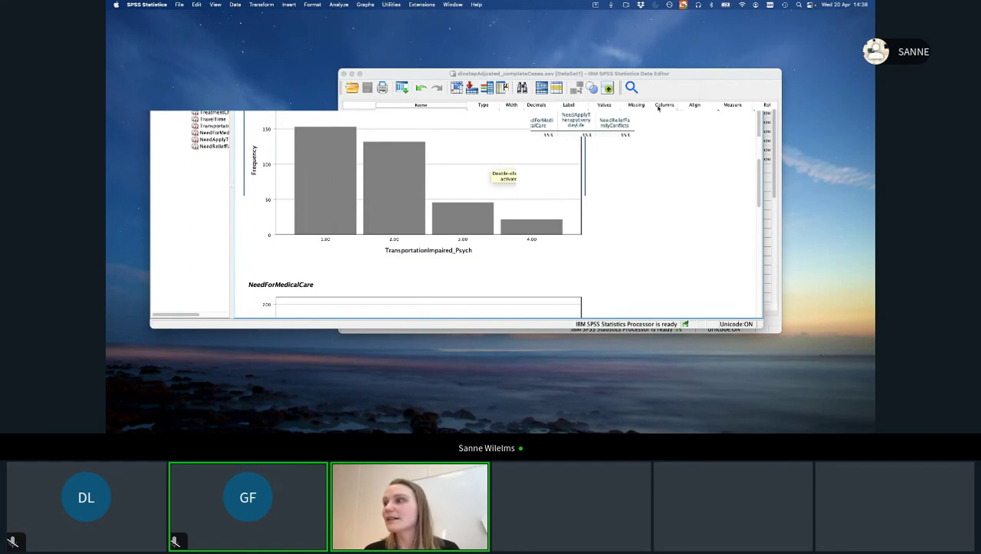
Open the Optimal Scaling (CATREG) regression setup for the dataset and select the dependent variable TreatmentChoice.
click(745, 82)
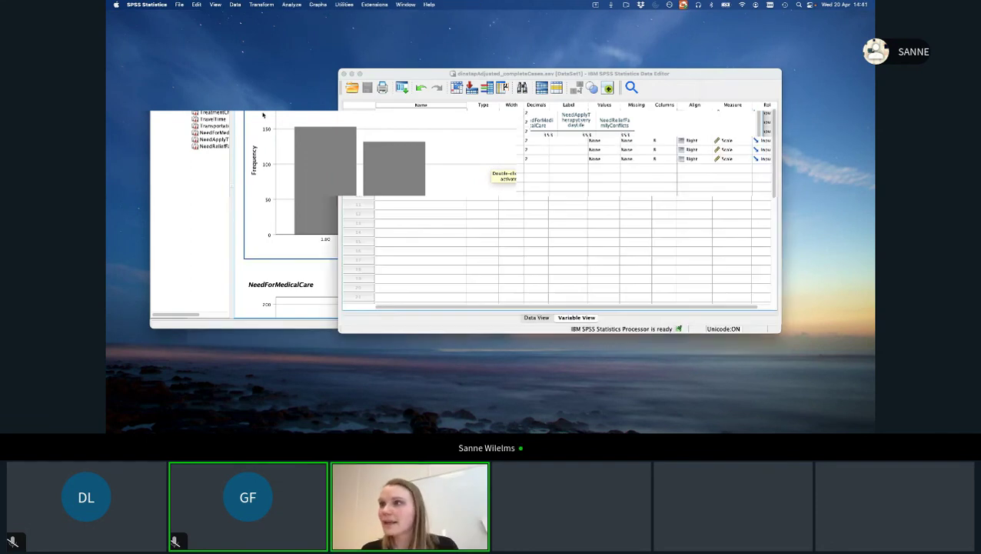
click(292, 5)
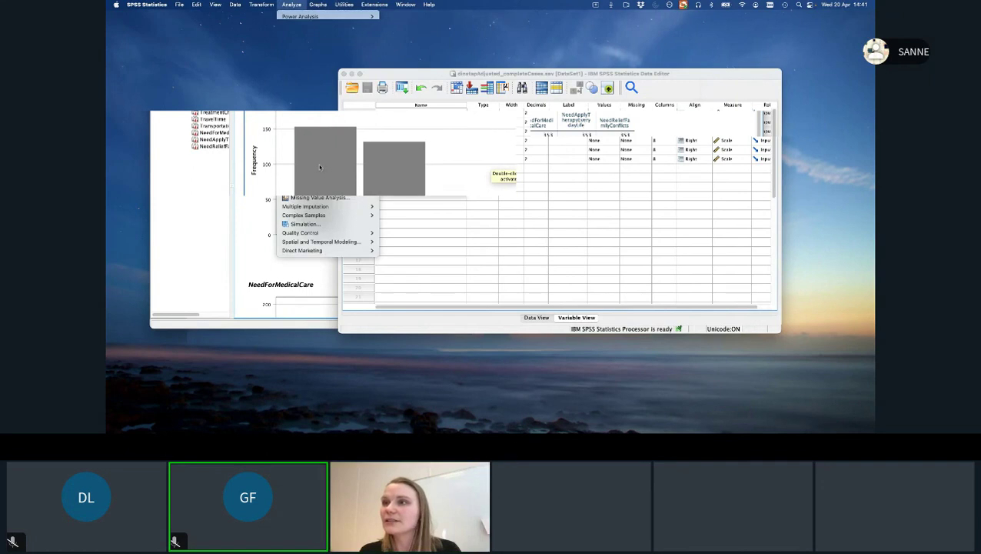
mouse_move(324, 129)
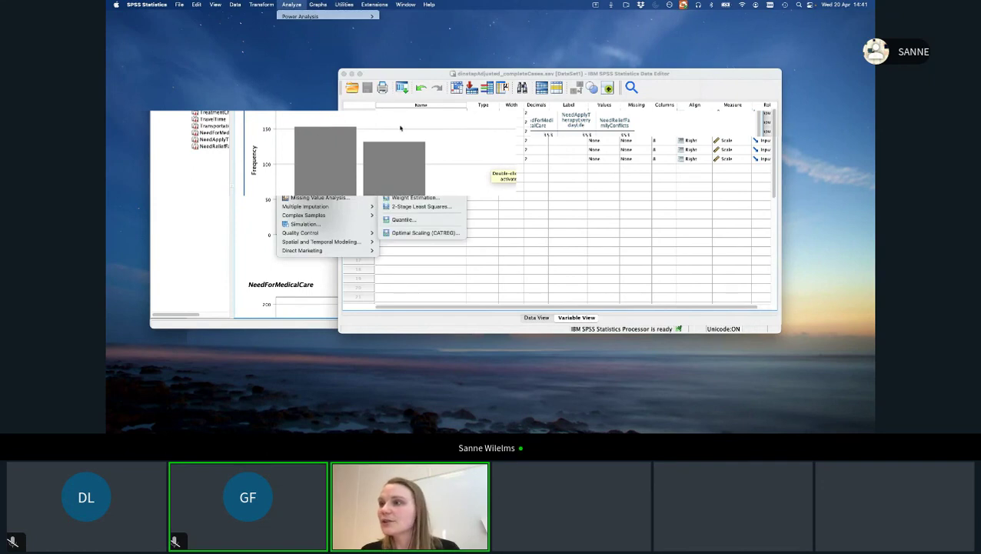
click(404, 232)
click(405, 250)
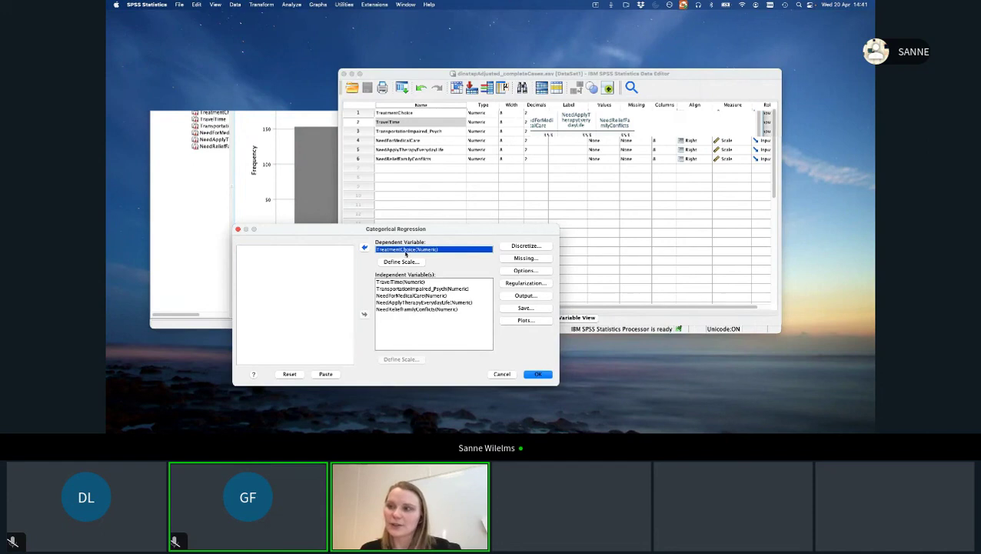
Set the optimal scaling level of all five independent variables, TravelTime through NeedReliefFamilyConflicts, to Nominal.
click(421, 283)
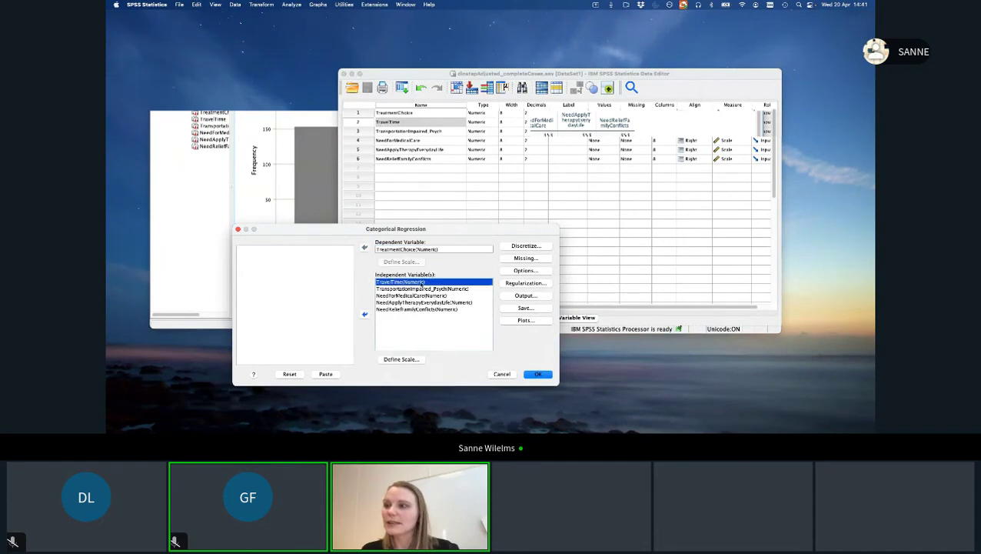
shift+click(420, 309)
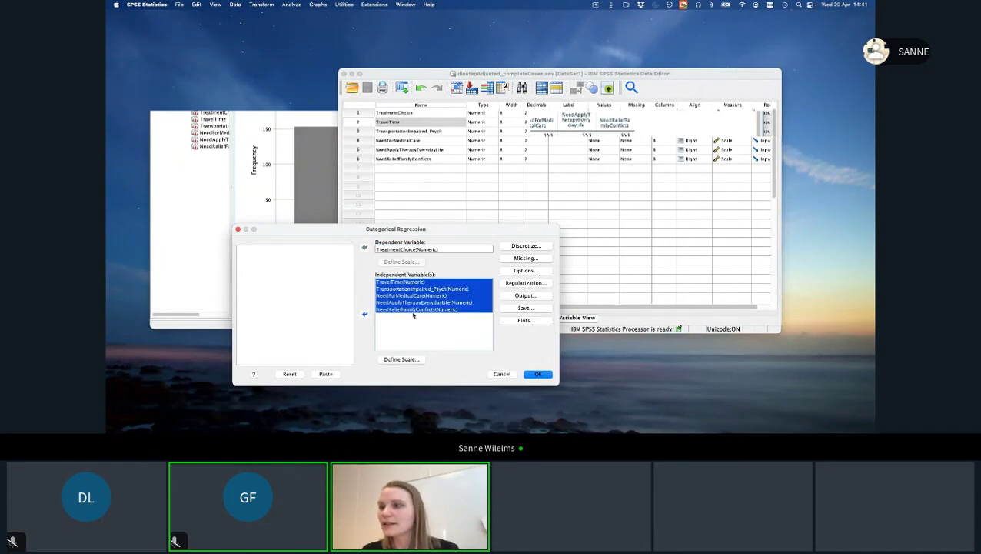
click(403, 359)
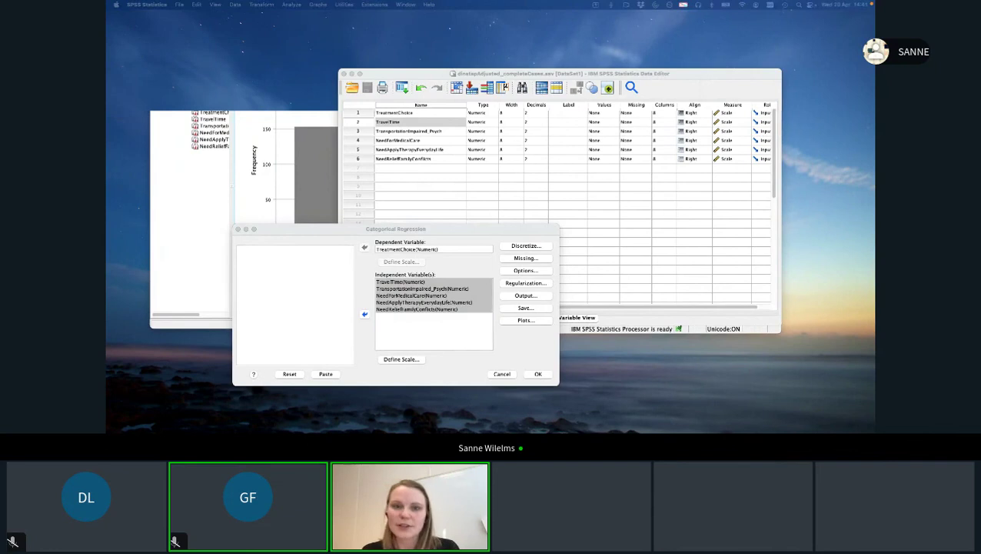
drag(529, 183, 604, 134)
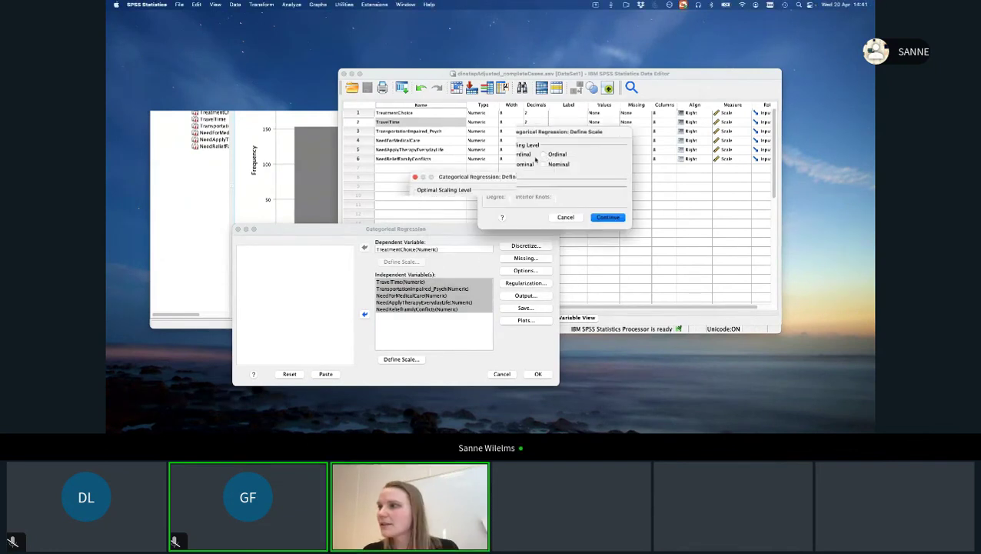
click(543, 164)
click(608, 217)
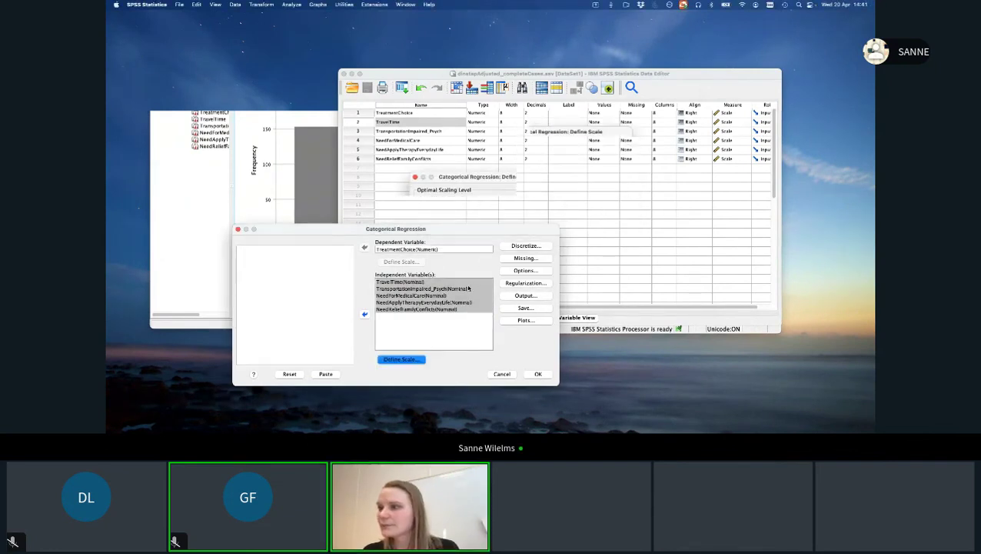
Check the regression's plot settings and keep transformation plots for the five independent variables.
click(525, 320)
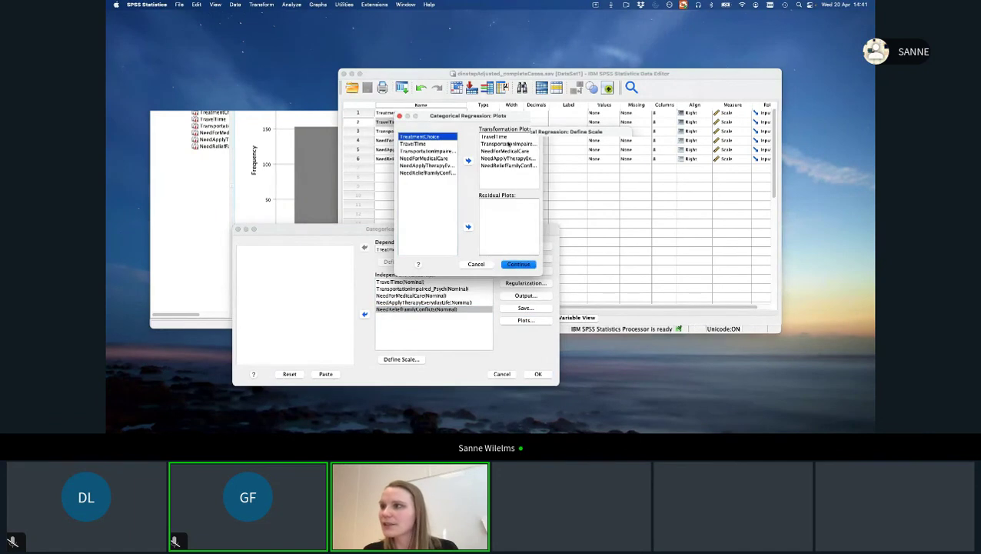
click(512, 264)
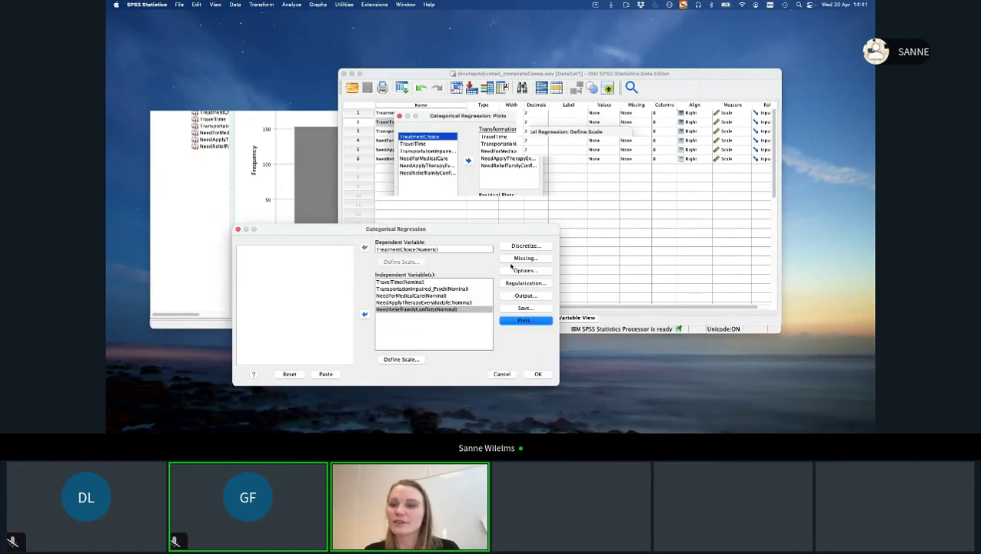
Run the categorical regression with the five nominal predictors and review its Model Summary, ANOVA and Coefficients tables.
click(538, 374)
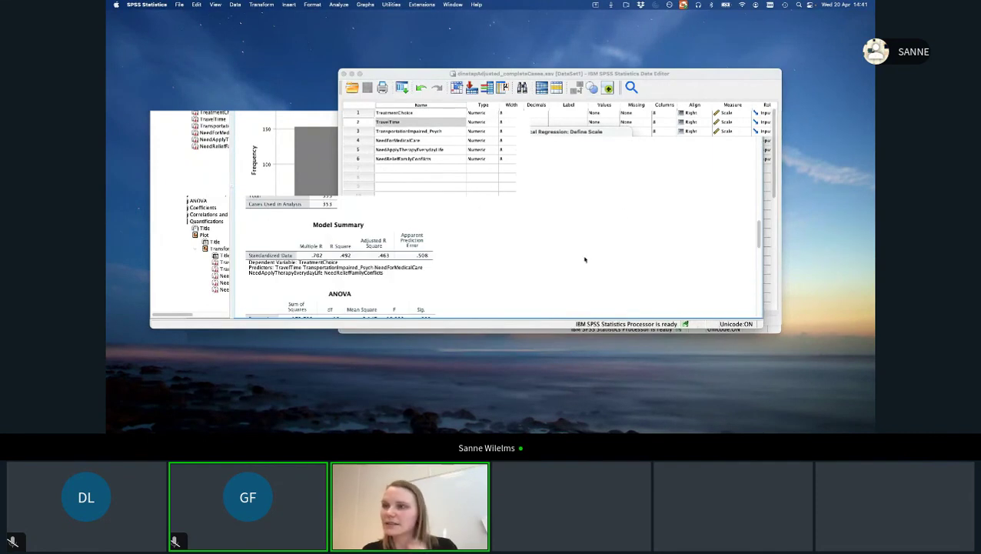
scroll(476, 204, down, 3)
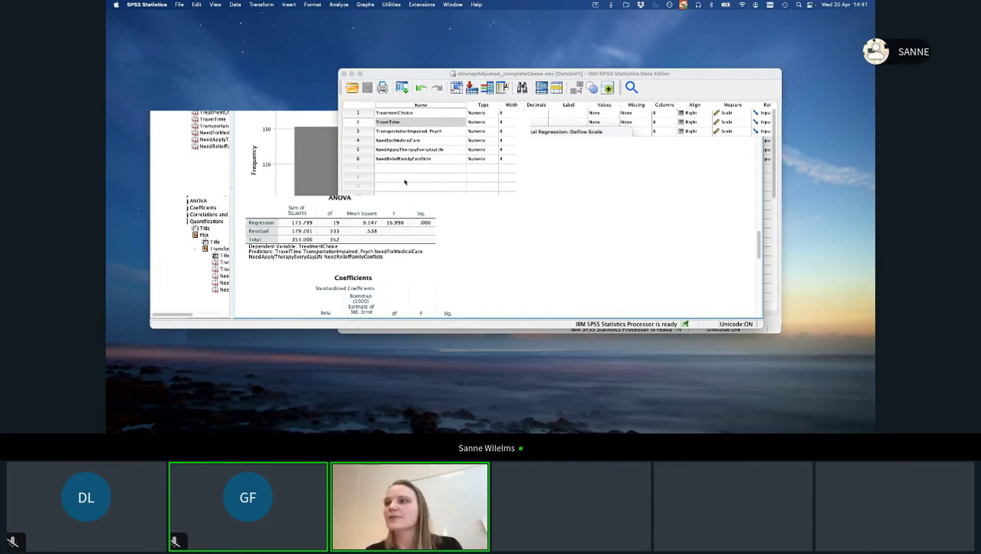
click(361, 166)
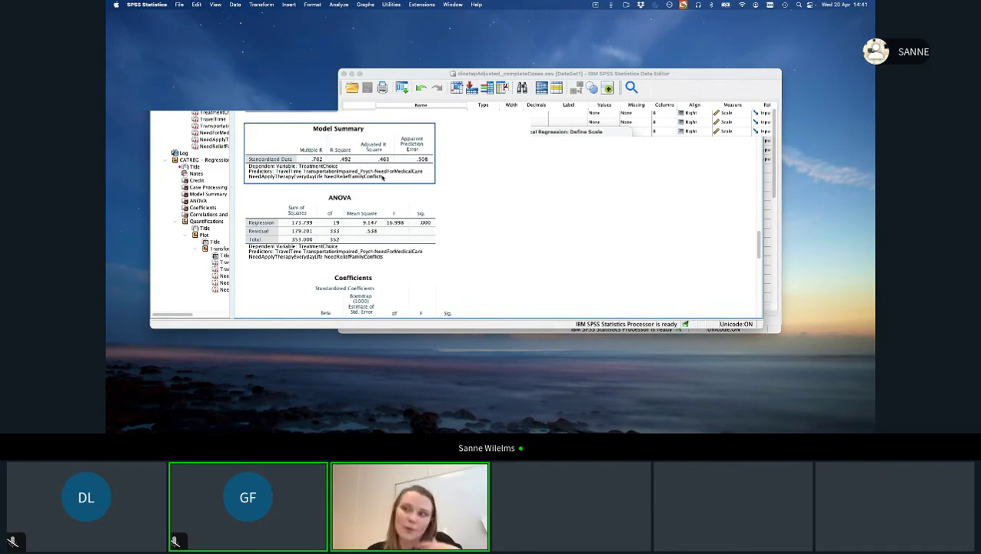
scroll(472, 178, down, 5)
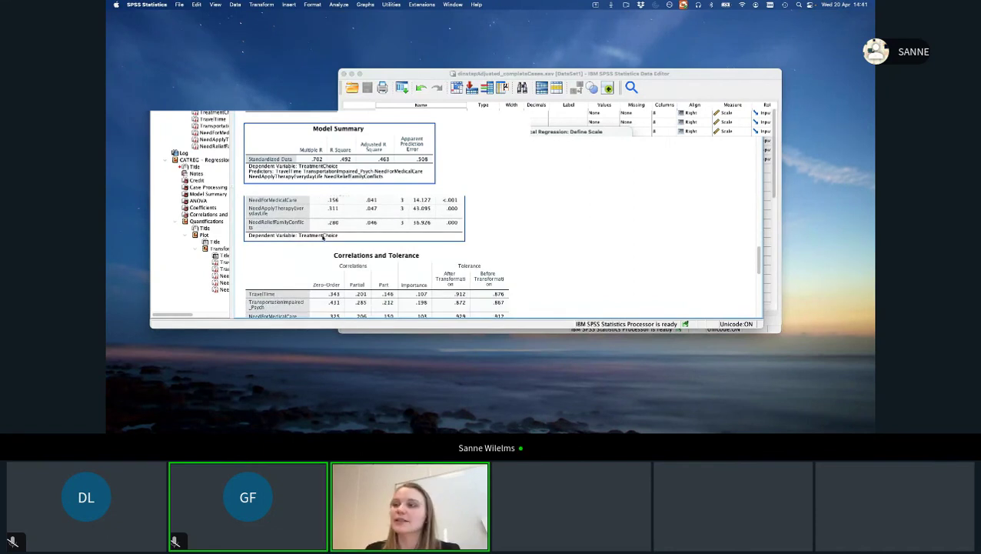
Examine the nominal model's Correlations and Tolerance table and its transformation plots from TravelTime to NeedReliefFamilyConflicts, then revisit the coefficients and ANOVA tables.
scroll(327, 238, down, 5)
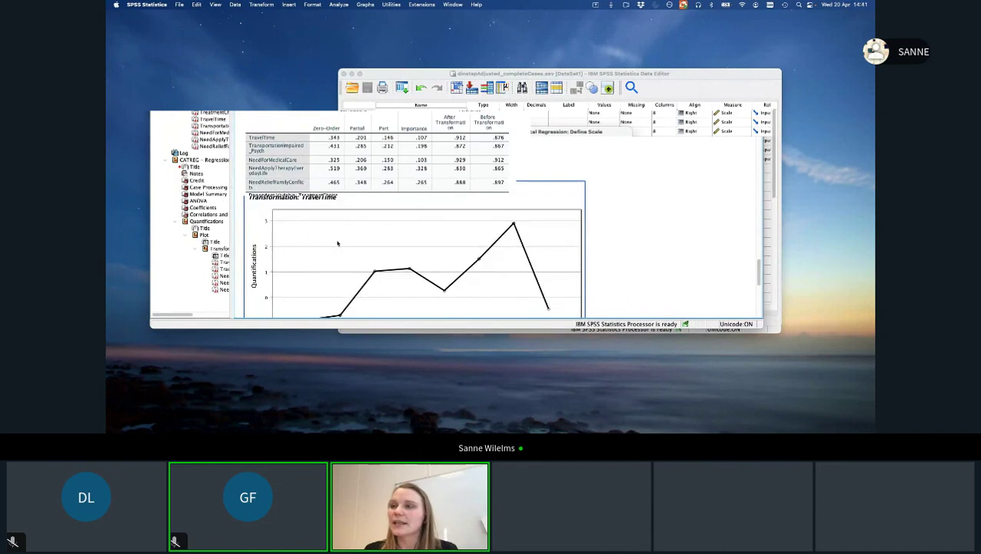
scroll(327, 250, down, 3)
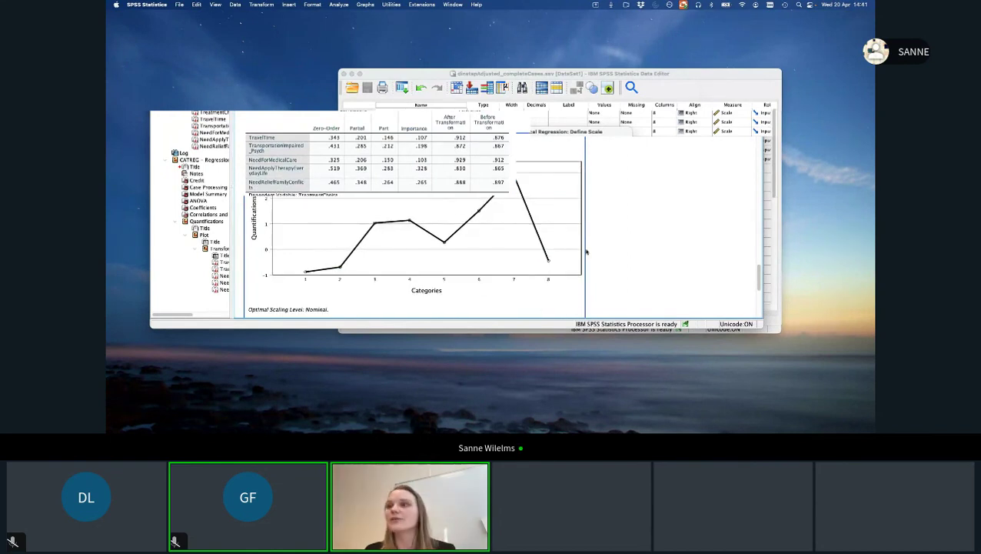
scroll(615, 236, down, 1)
scroll(615, 236, down, 5)
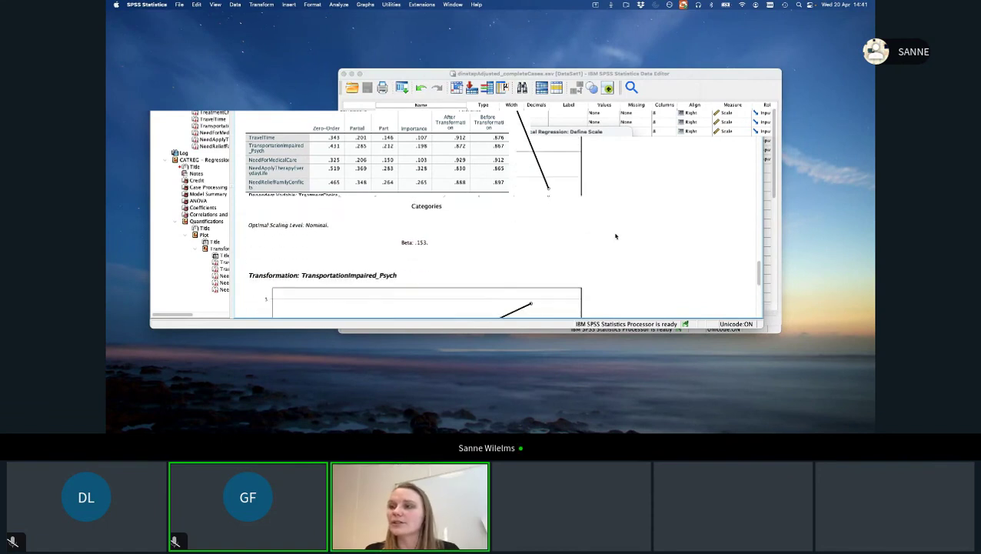
scroll(615, 236, down, 3)
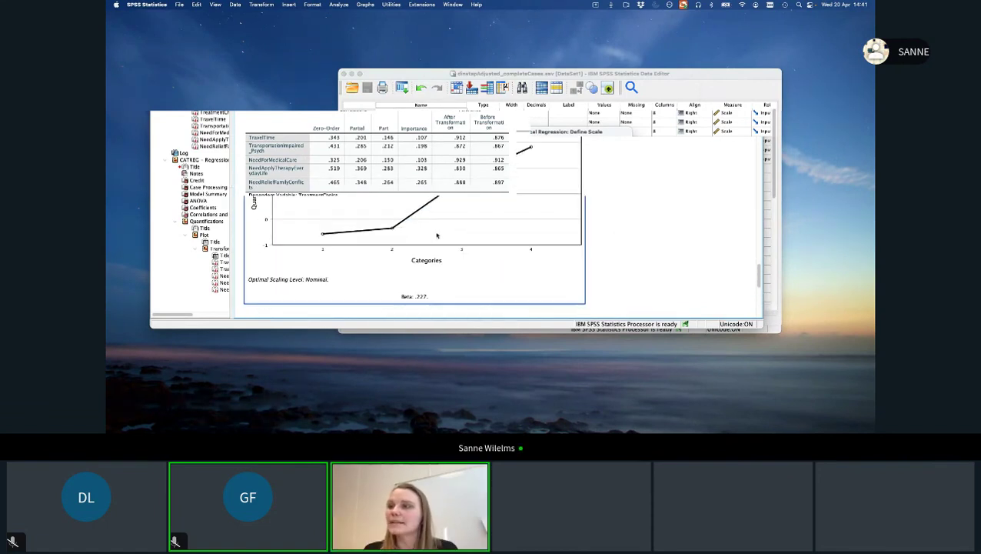
scroll(522, 250, down, 3)
scroll(523, 250, down, 8)
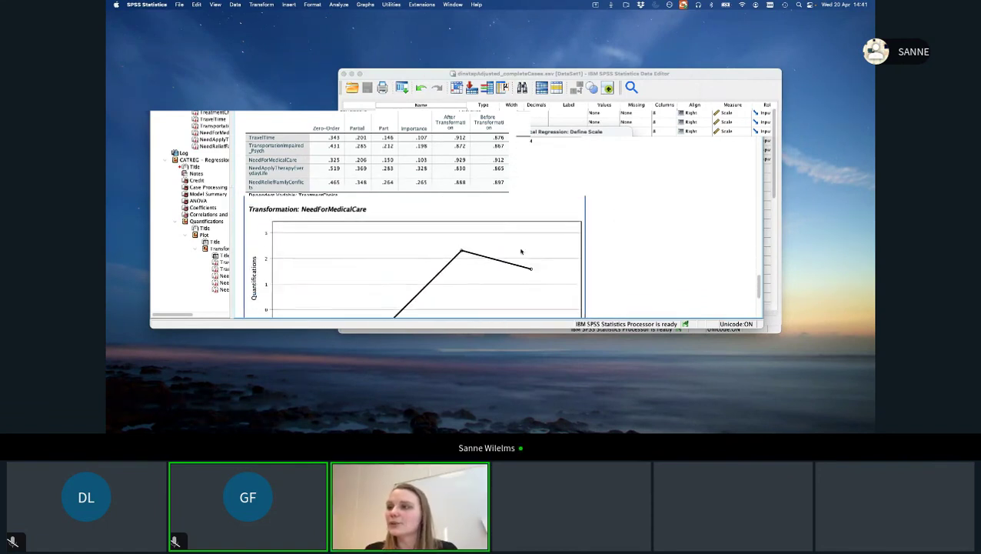
scroll(522, 250, down, 2)
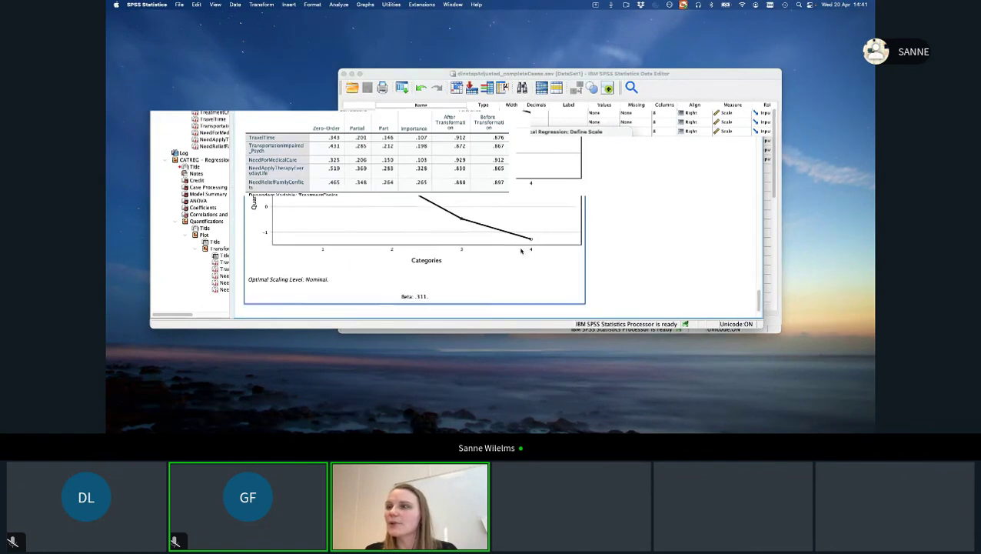
scroll(538, 235, down, 1)
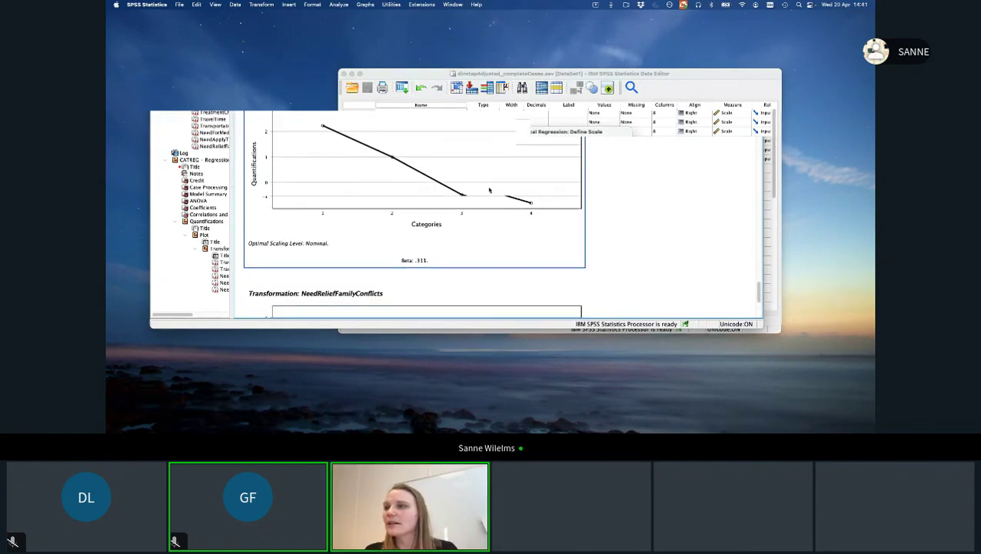
scroll(530, 198, down, 6)
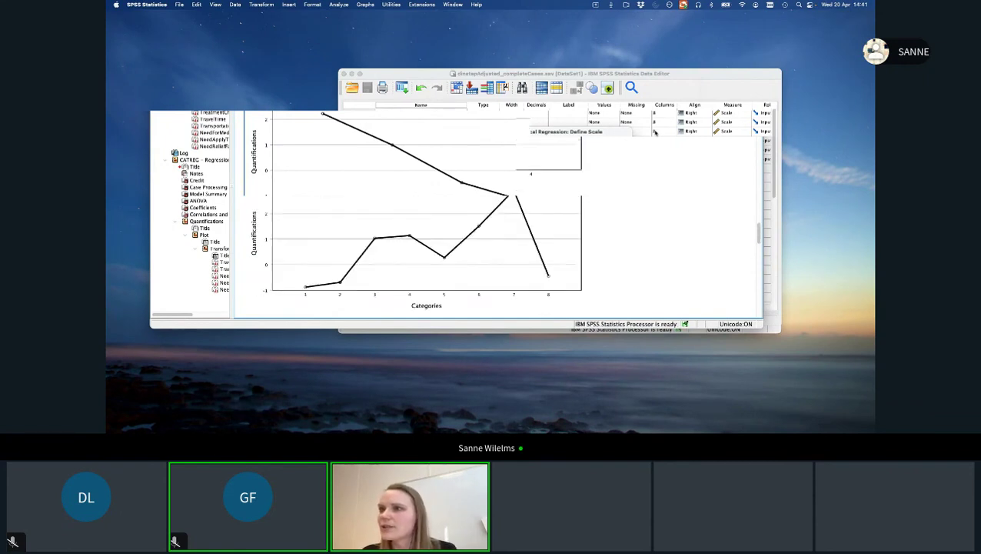
scroll(366, 130, up, 10)
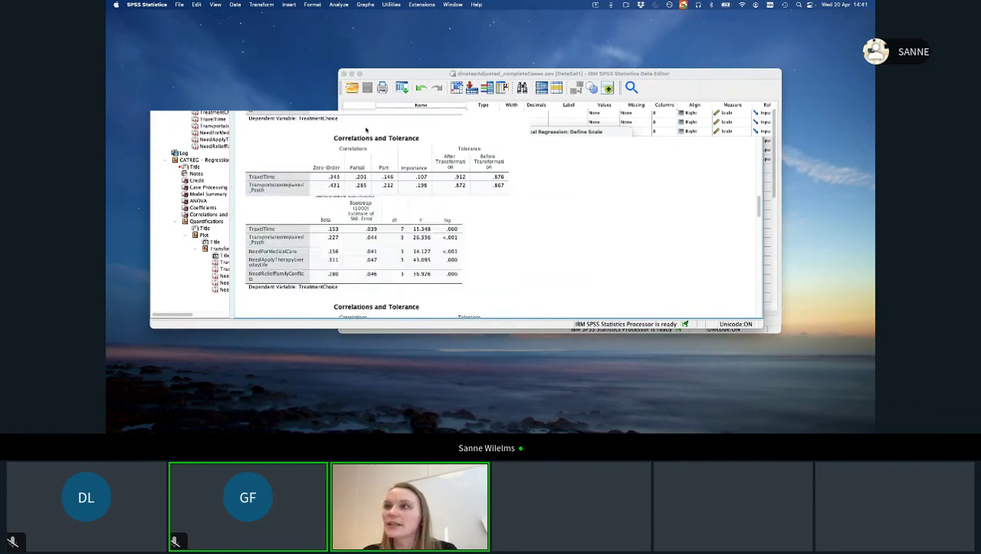
scroll(366, 130, up, 3)
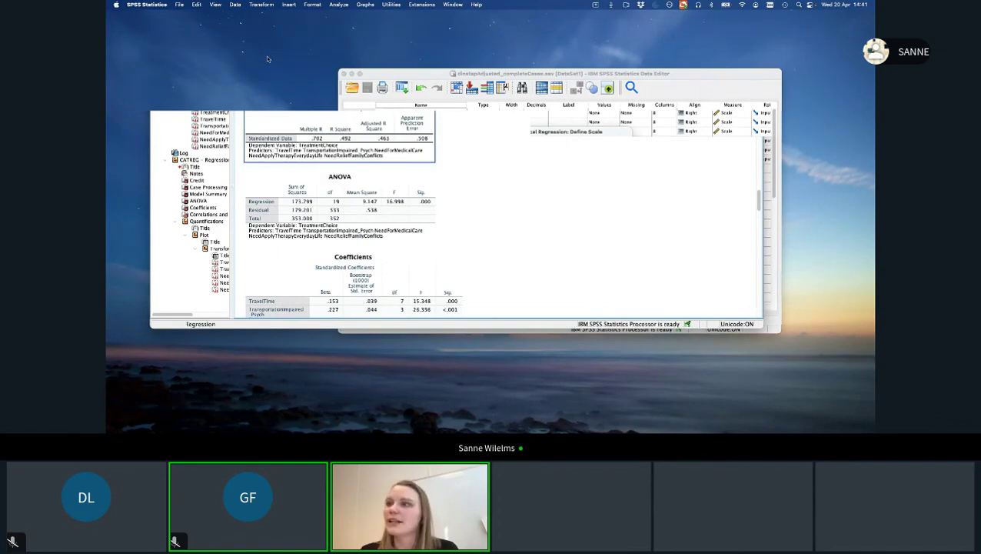
Set the optimal scaling level of all five independent variables to Ordinal and rerun the categorical regression.
click(411, 283)
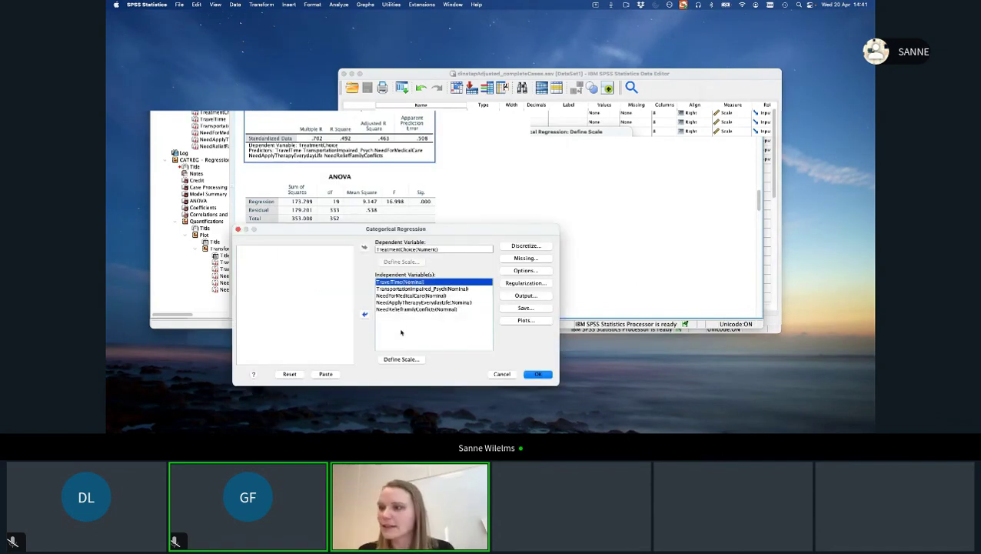
shift+click(406, 308)
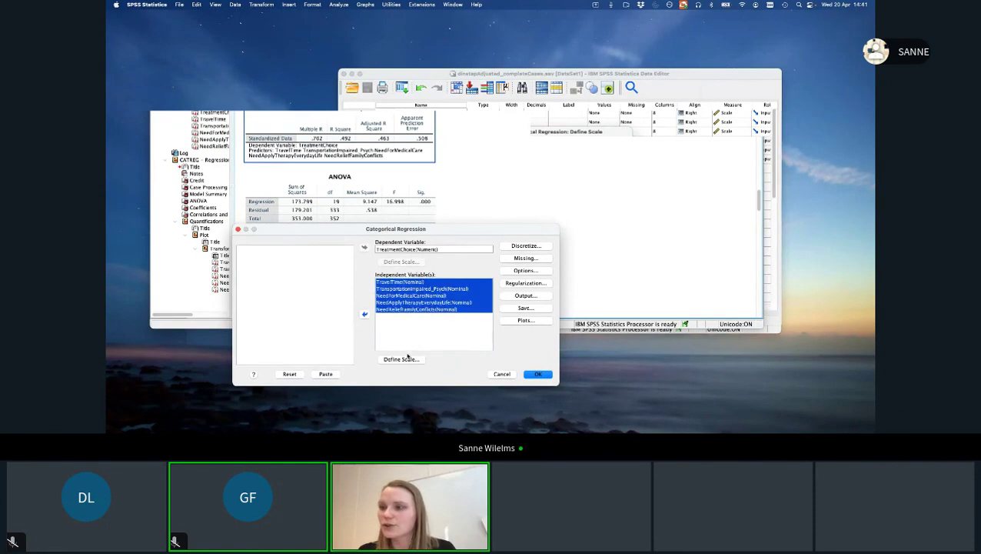
click(405, 358)
click(564, 155)
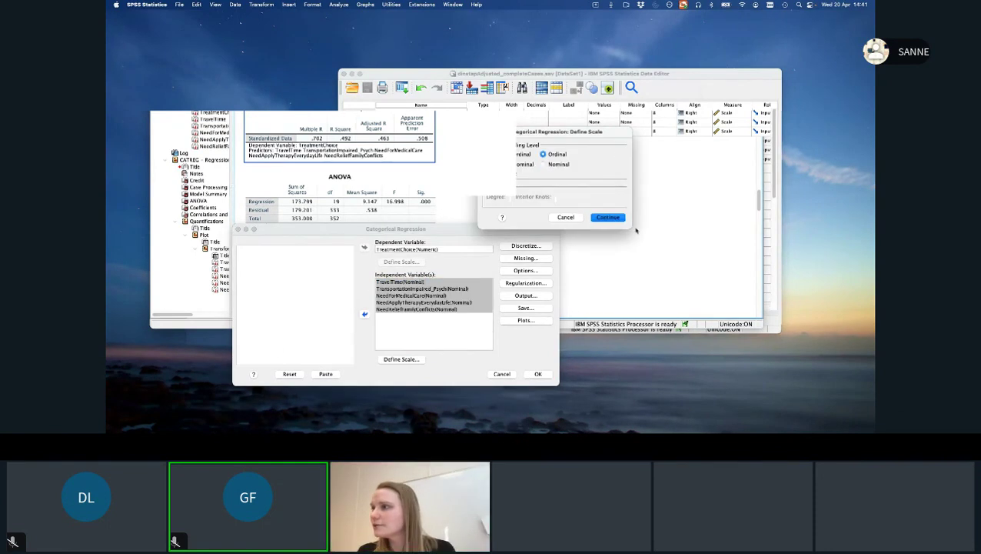
click(608, 217)
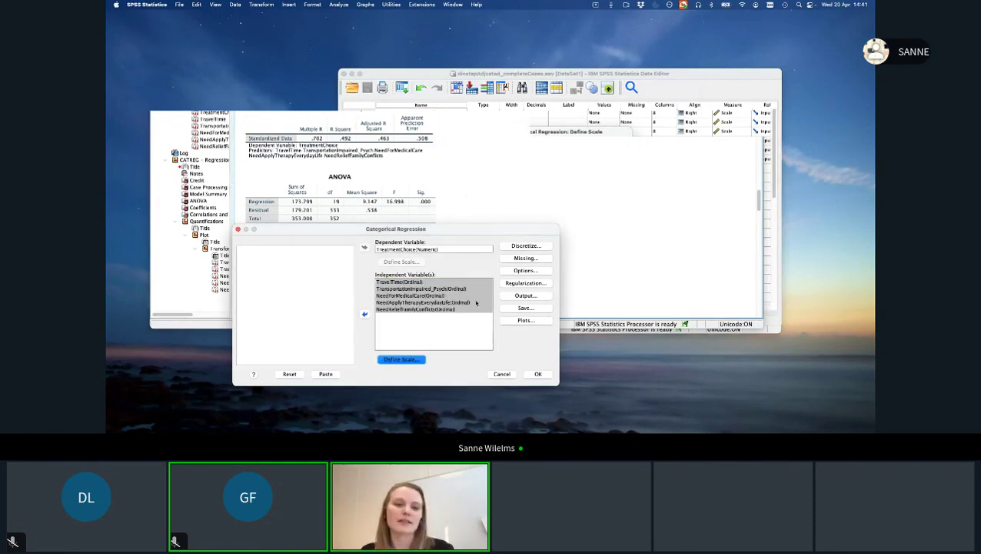
click(537, 374)
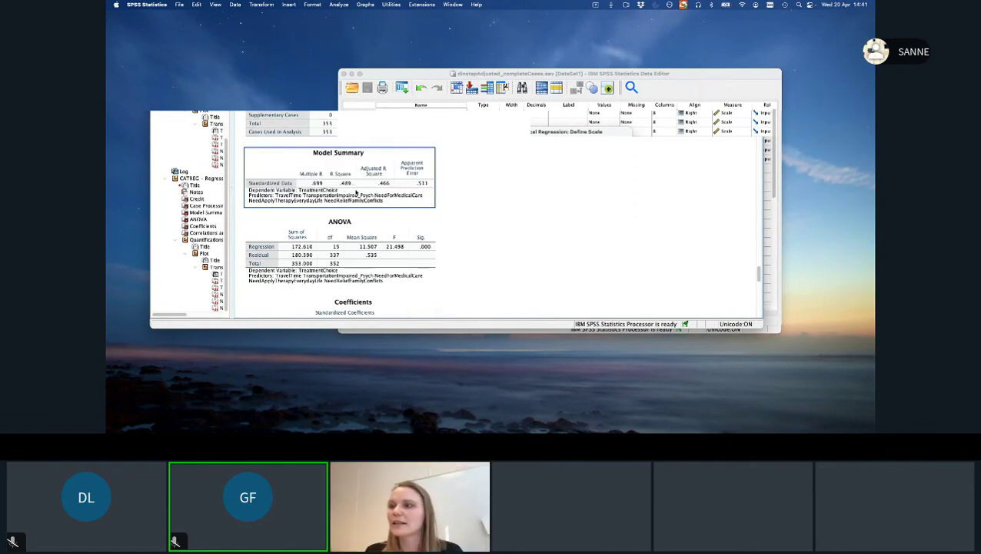
Examine the ordinal model's coefficients and its transformation plots from TravelTime through NeedReliefFamilyConflicts.
scroll(531, 210, down, 3)
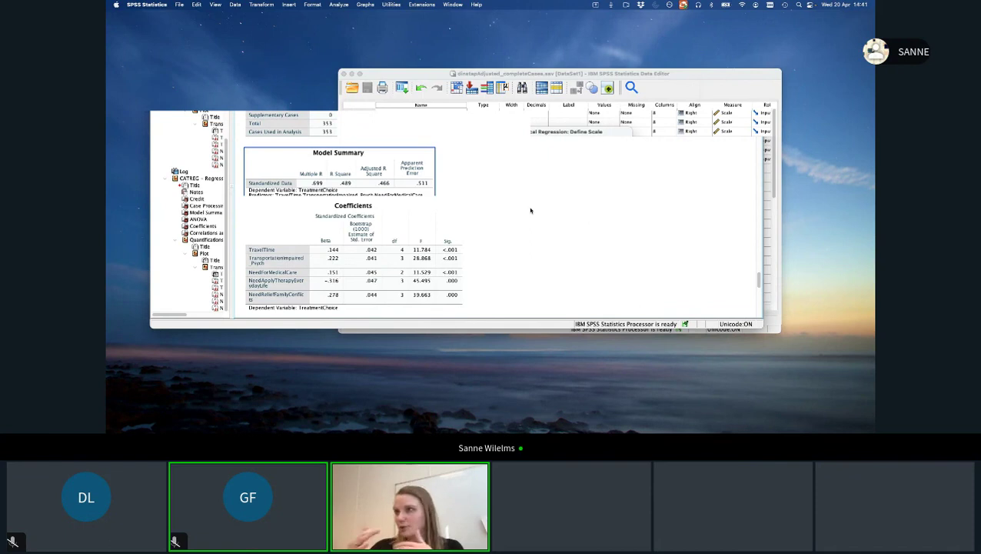
scroll(531, 210, down, 2)
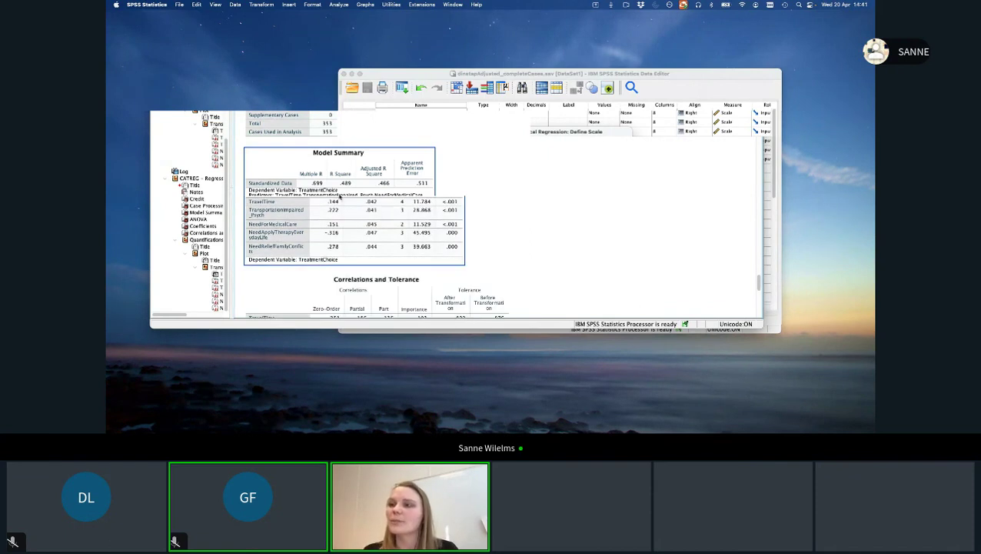
scroll(531, 221, down, 10)
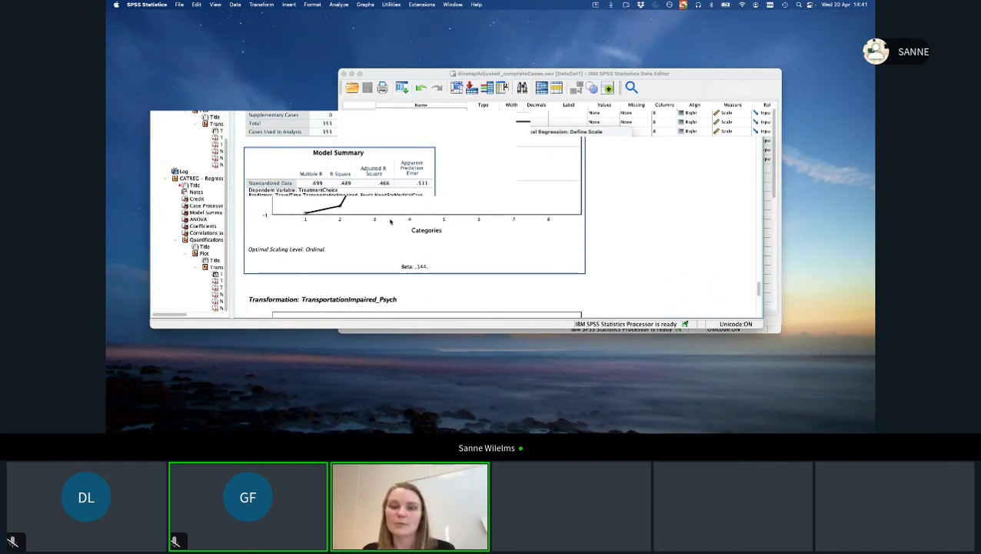
scroll(531, 230, up, 2)
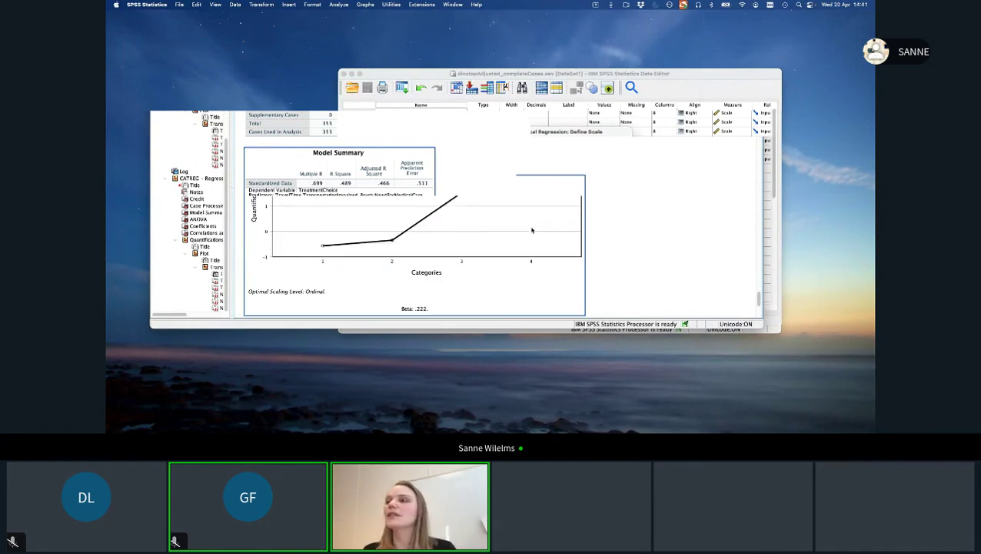
scroll(486, 192, down, 6)
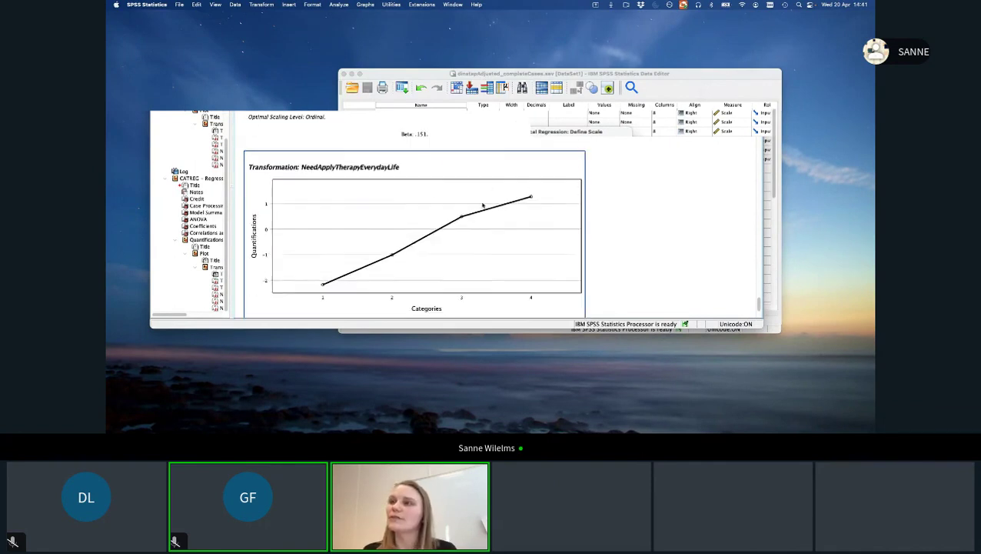
scroll(469, 223, down, 4)
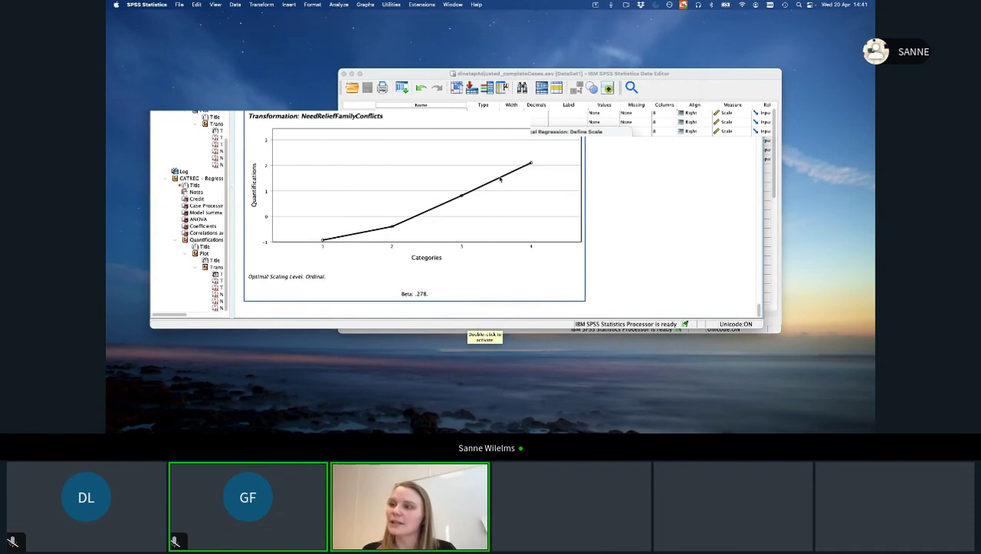
scroll(490, 173, down, 3)
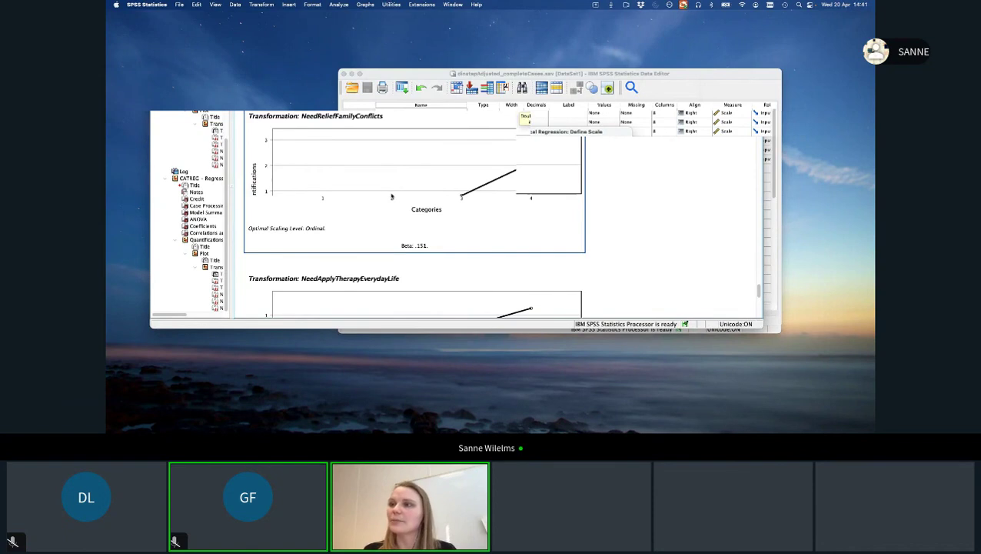
scroll(462, 125, up, 3)
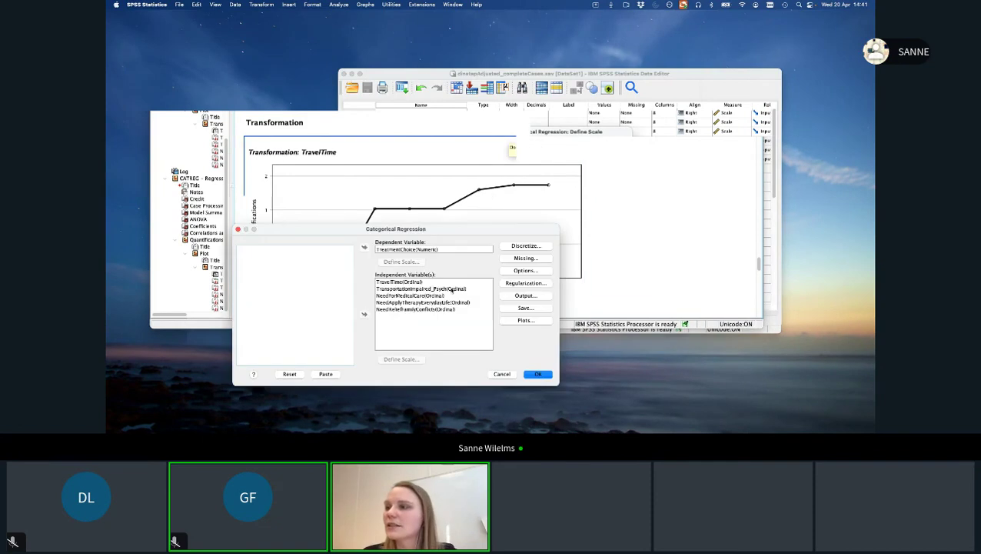
Set the optimal scaling level of all five independent variables to Numeric and rerun the categorical regression.
click(428, 283)
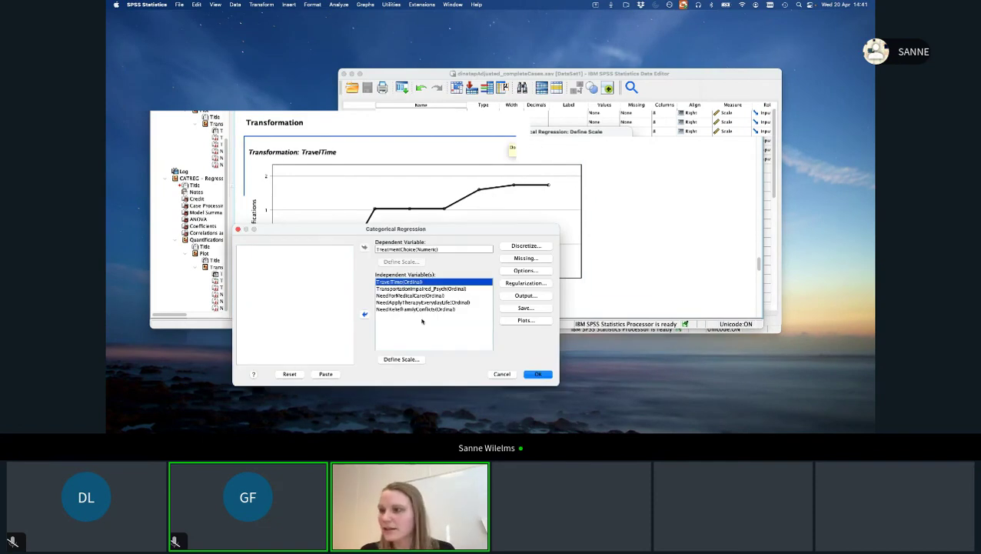
shift+click(421, 309)
click(416, 359)
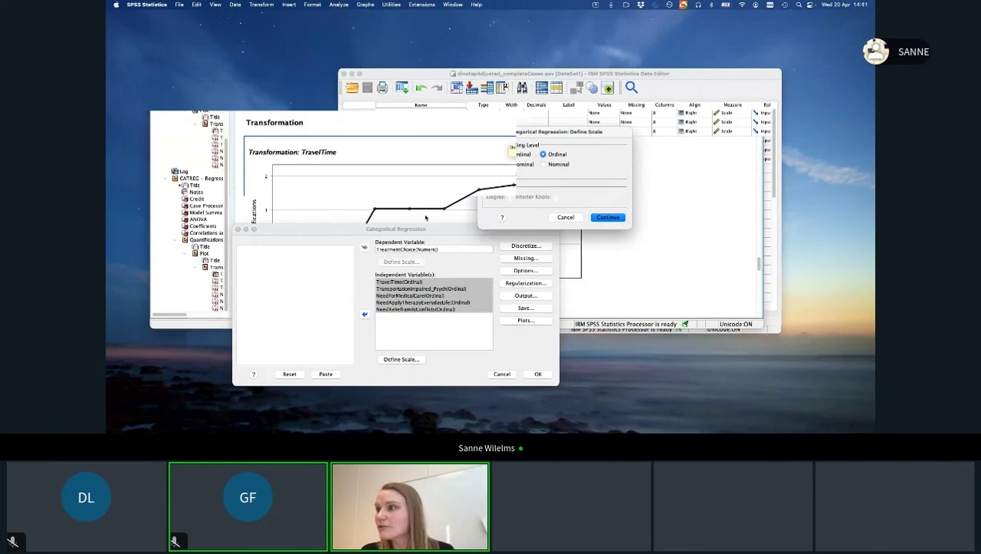
click(608, 217)
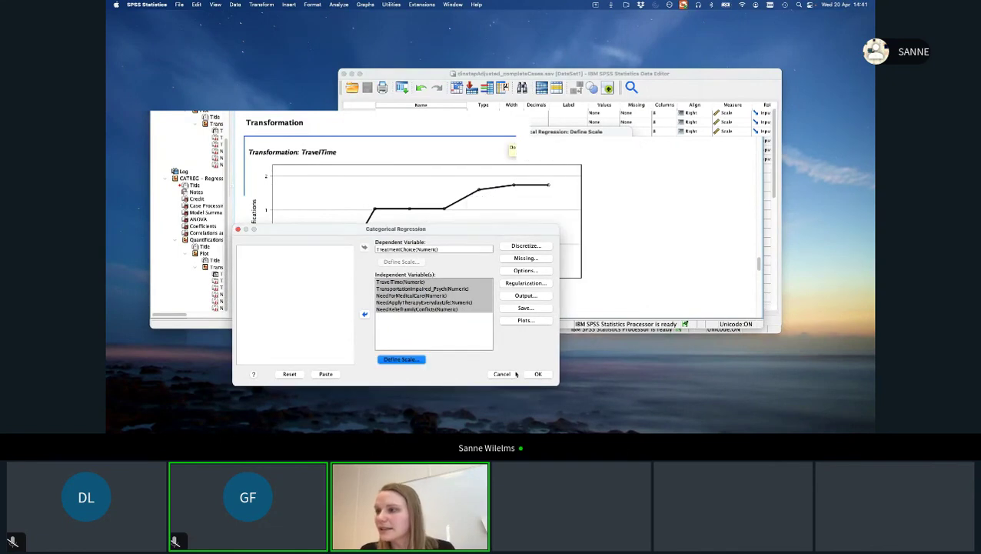
key(Return)
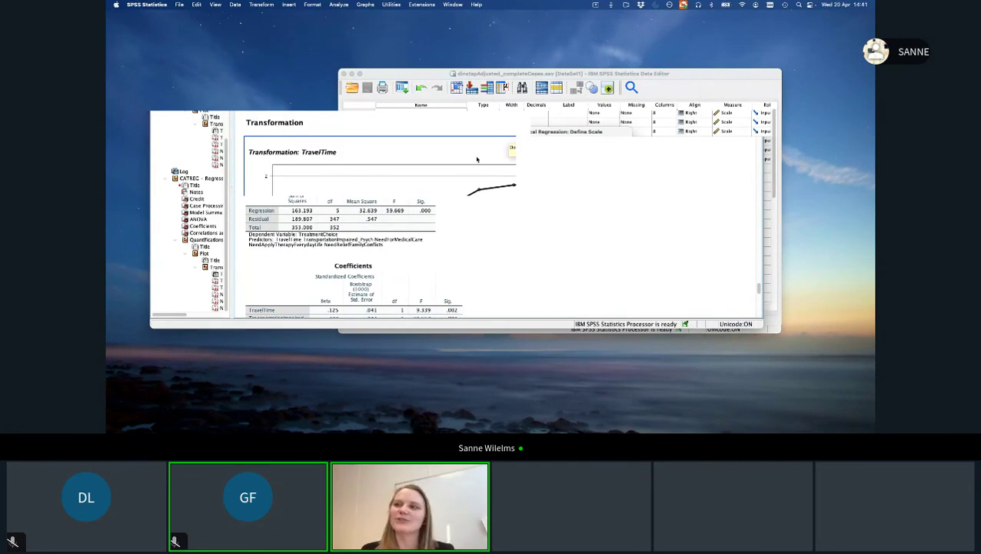
Examine the numeric model's coefficients, Correlations and Tolerance table, and the predictors' transformation plots.
scroll(503, 158, down, 4)
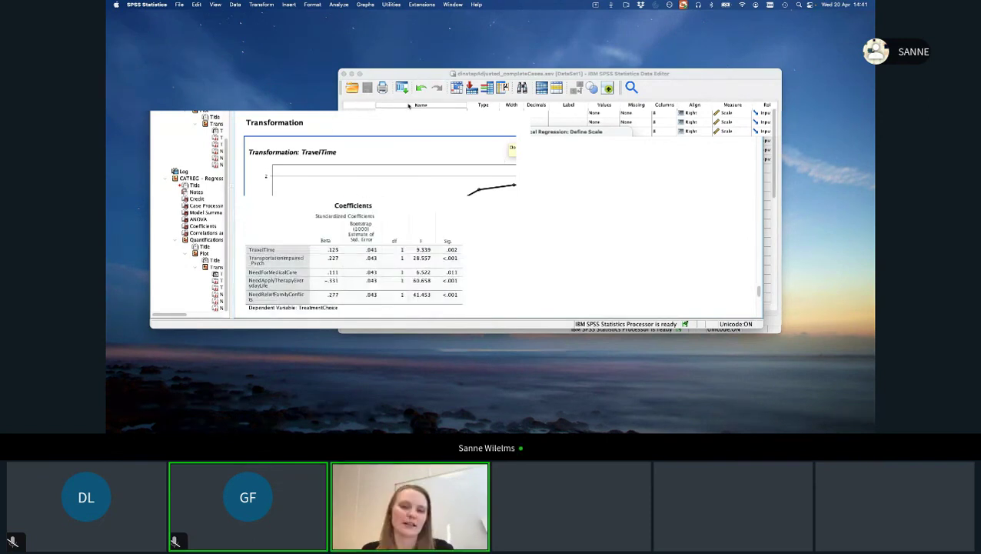
scroll(483, 122, down, 10)
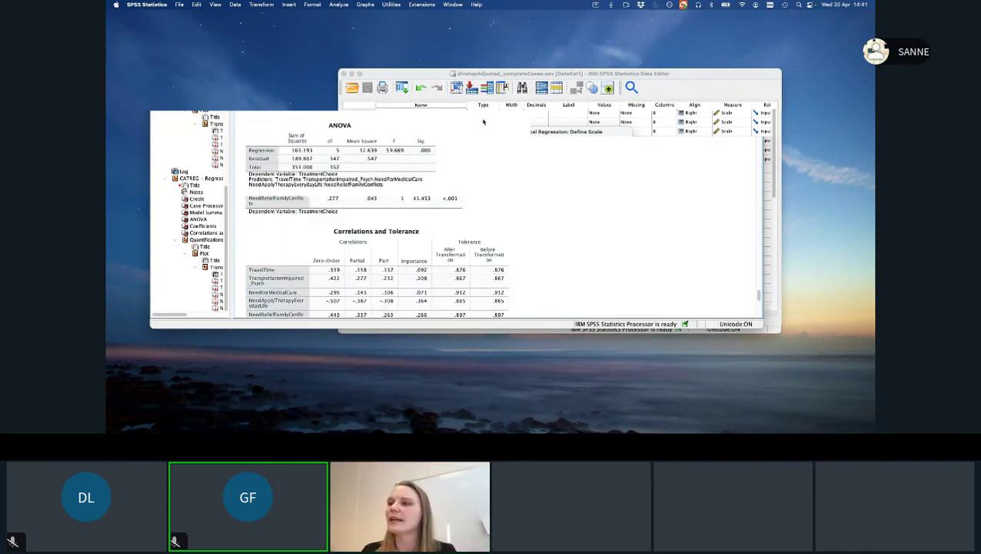
scroll(400, 195, down, 2)
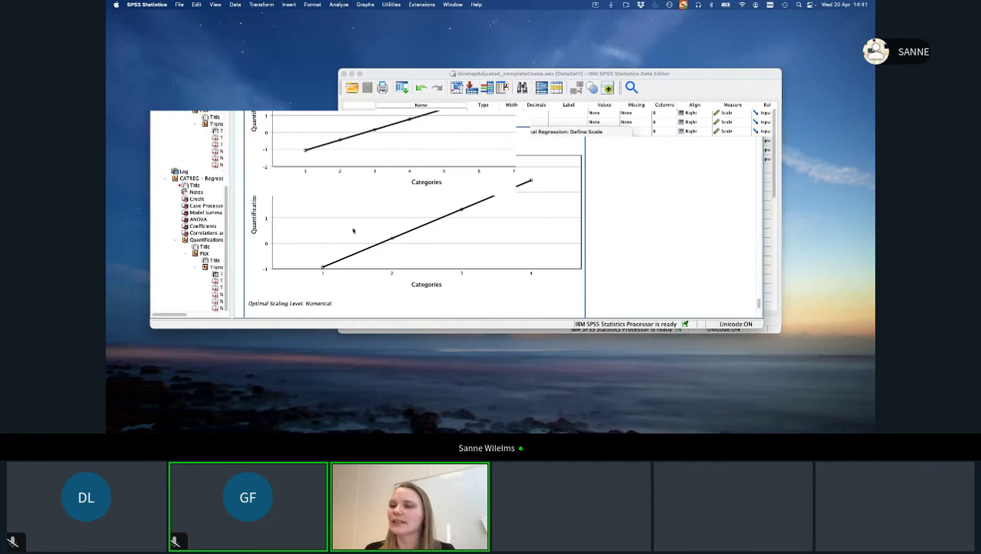
scroll(395, 240, down, 3)
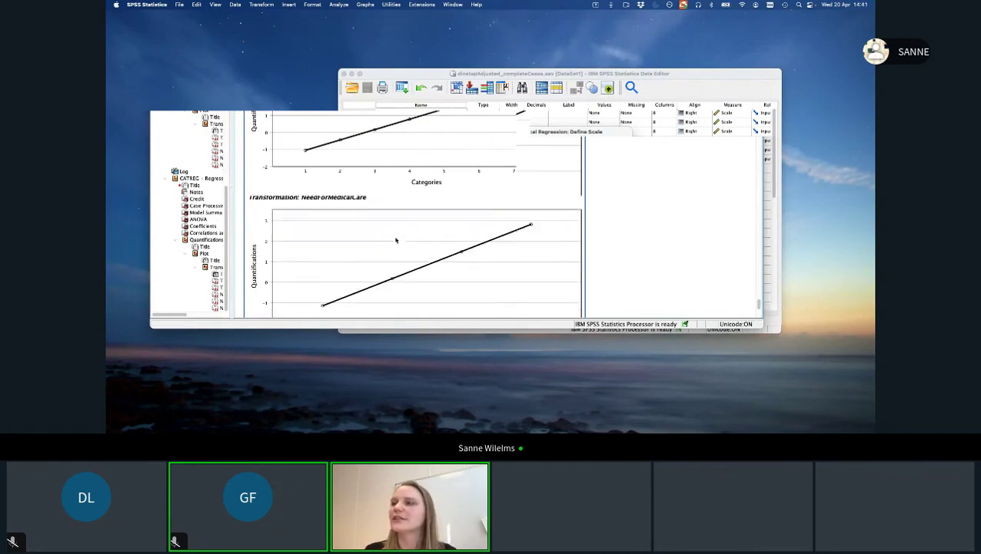